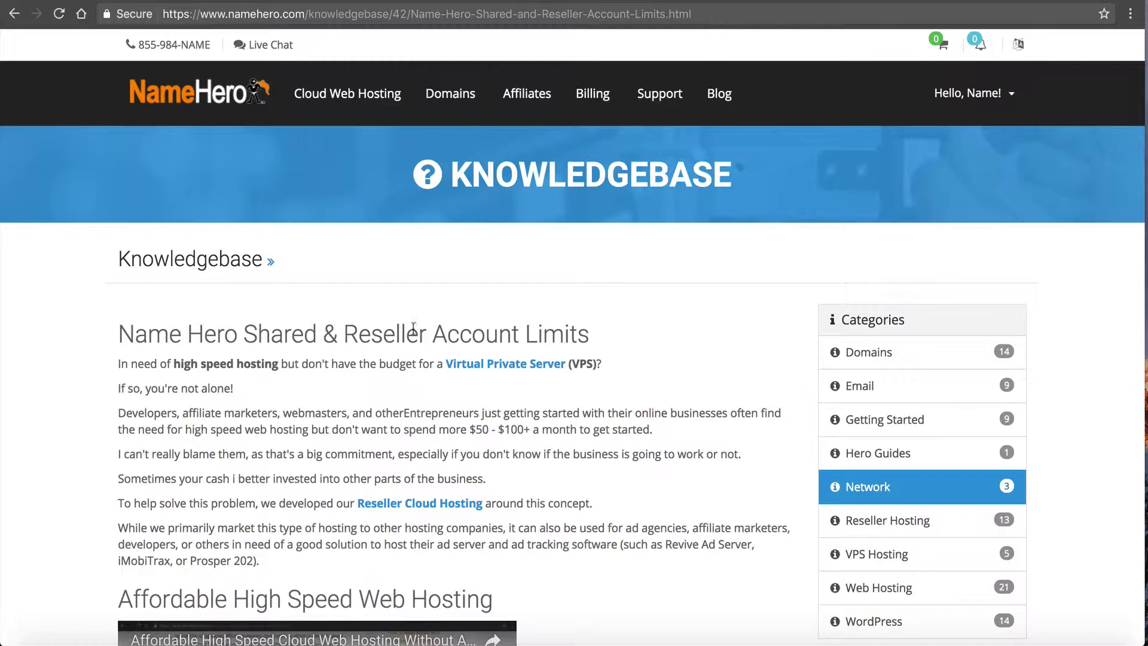
Scroll to the Limits Per cPanel Account list (2048MB virtual, 1024MB physical memory) and highlight it
{"action": "left_click_drag", "start_coordinate": [592, 336], "coordinate": [91, 336]}
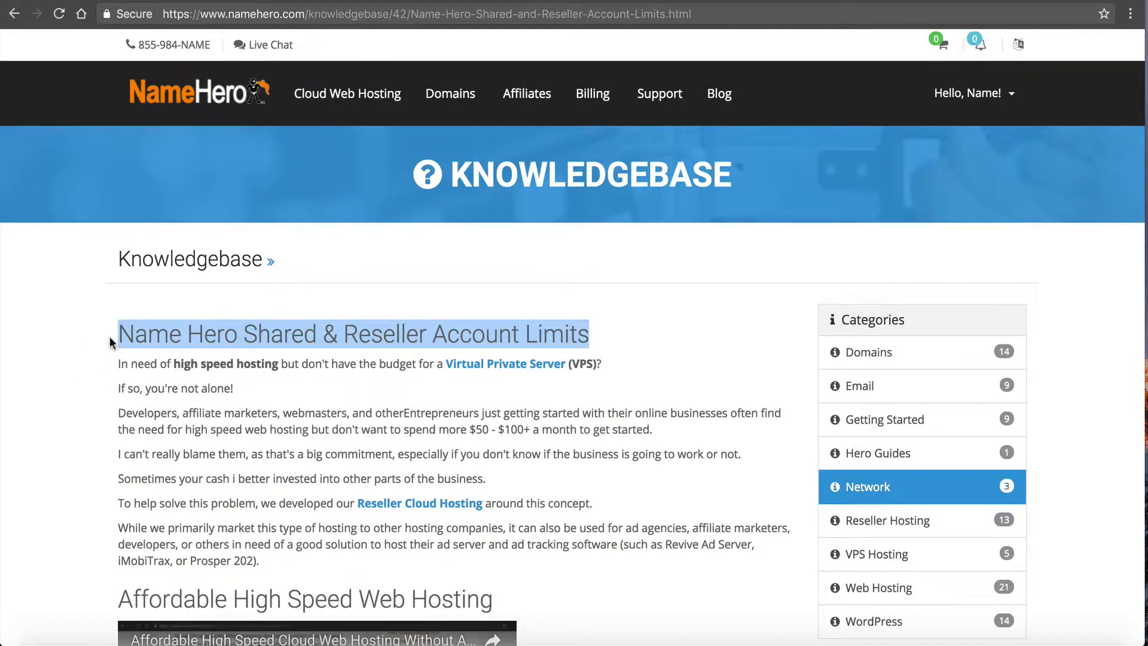
{"action": "left_click", "coordinate": [110, 342]}
{"action": "scroll", "coordinate": [110, 342], "scroll_direction": "down", "scroll_amount": 3}
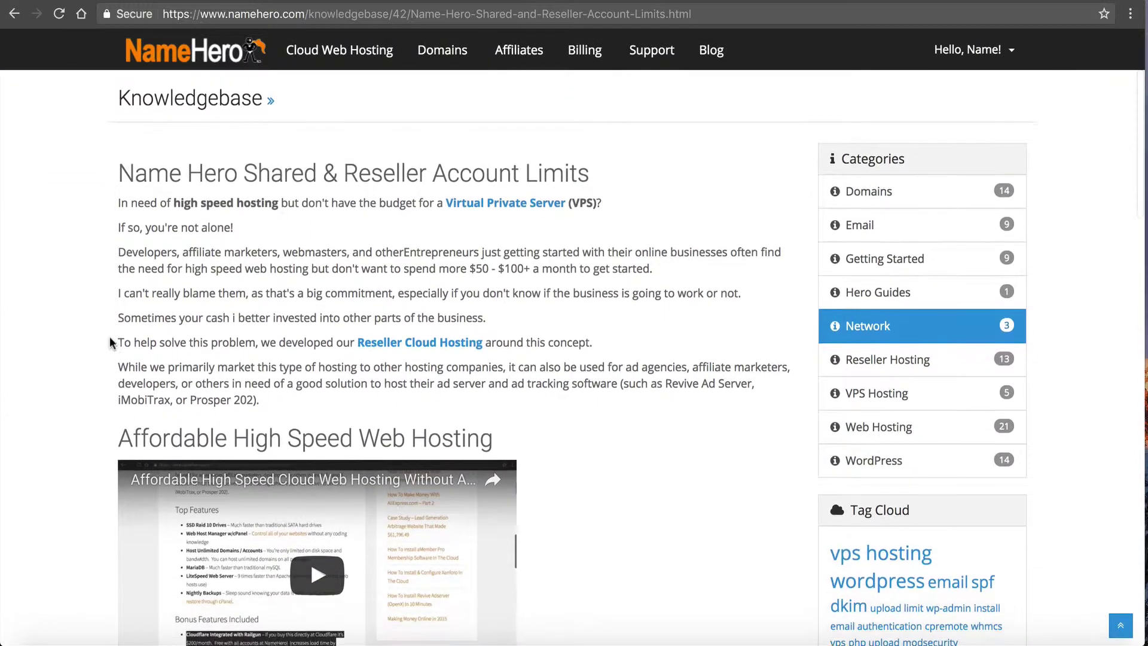
{"action": "scroll", "coordinate": [110, 339], "scroll_direction": "down", "scroll_amount": 2}
{"action": "scroll", "coordinate": [110, 339], "scroll_direction": "down", "scroll_amount": 1}
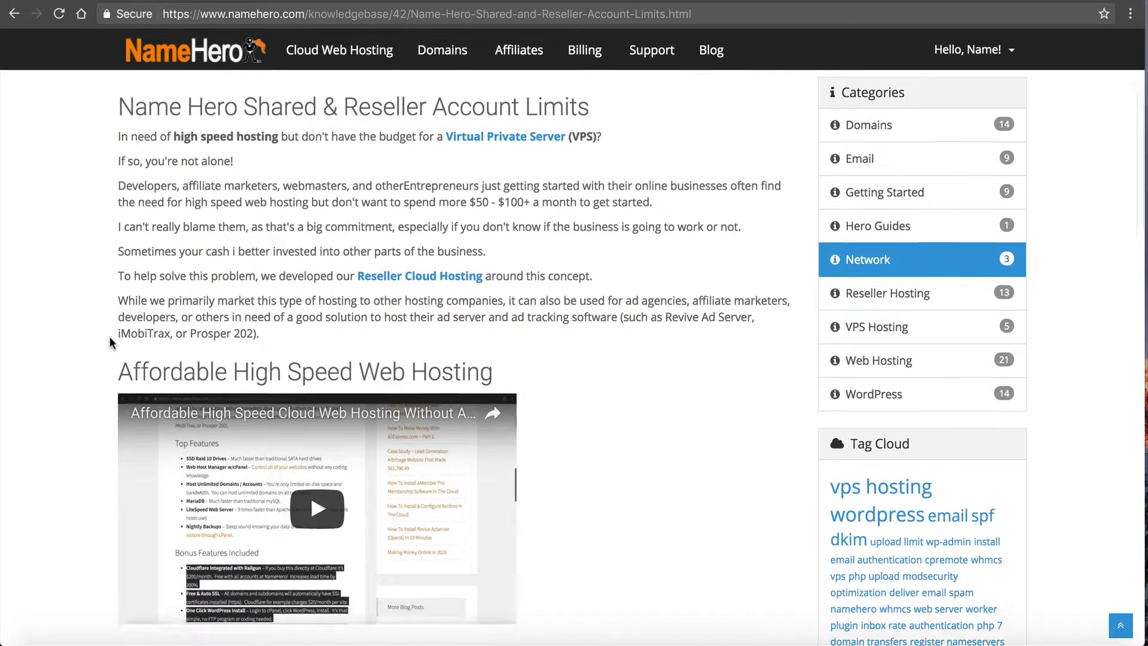
{"action": "scroll", "coordinate": [109, 339], "scroll_direction": "down", "scroll_amount": 8}
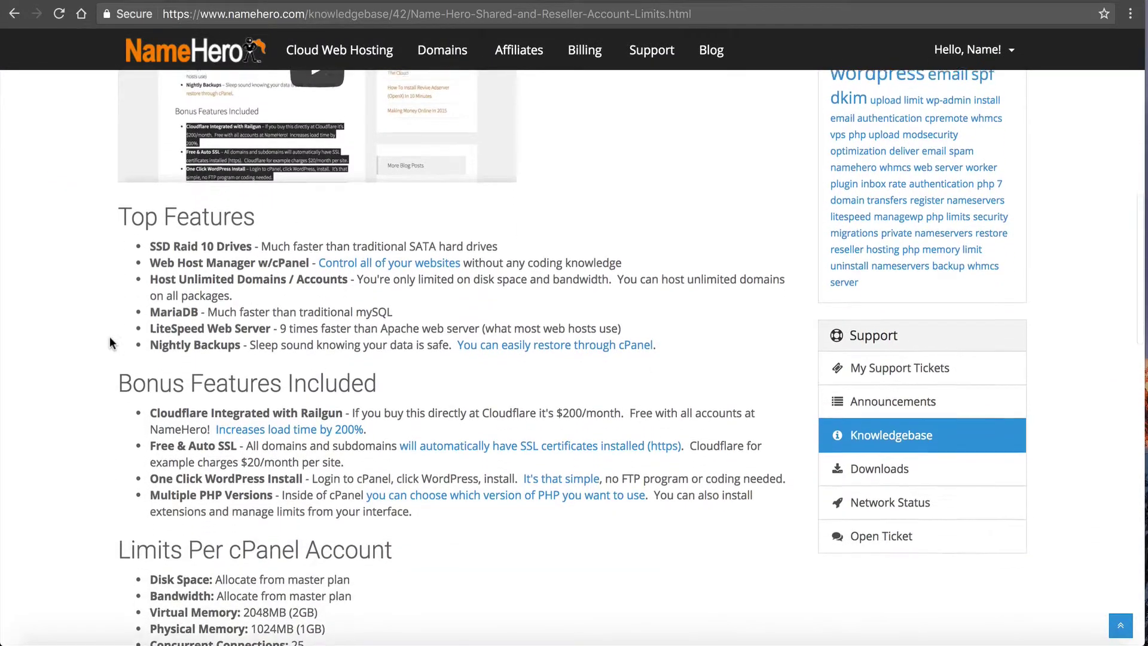
{"action": "scroll", "coordinate": [110, 342], "scroll_direction": "down", "scroll_amount": 4}
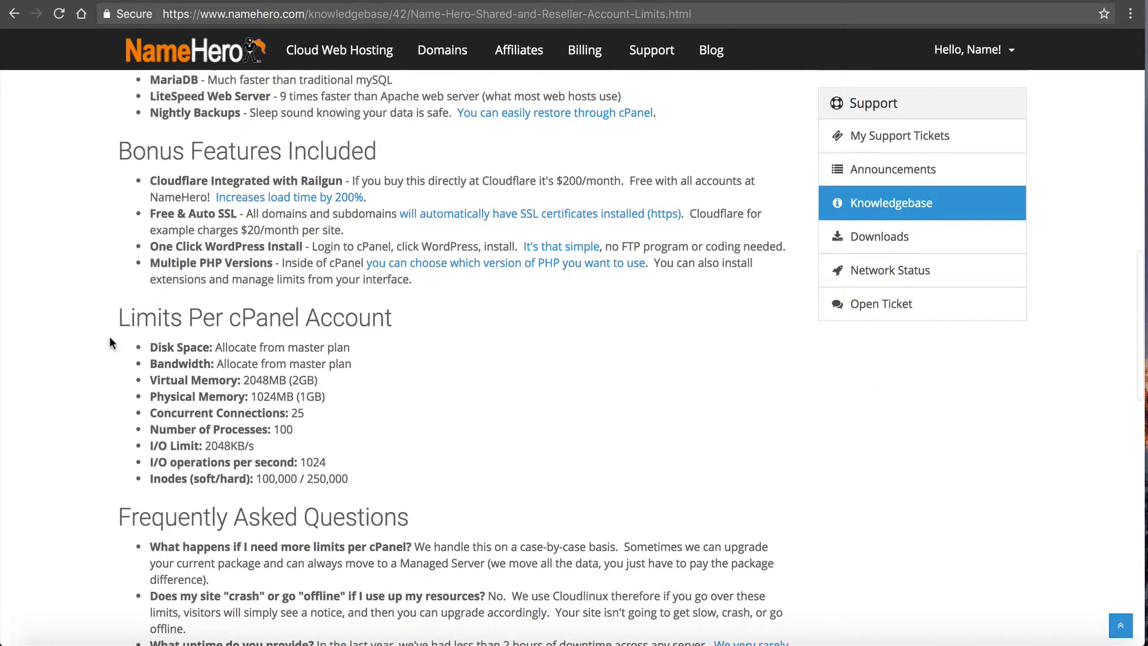
{"action": "left_click_drag", "start_coordinate": [119, 316], "coordinate": [364, 468]}
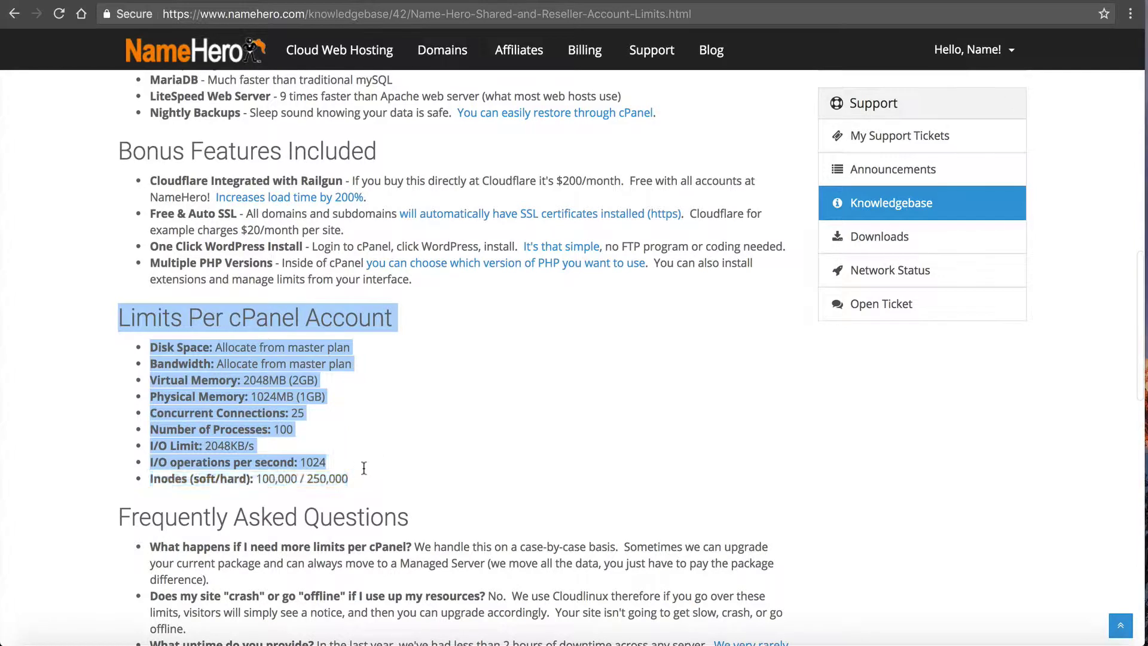
{"action": "left_click", "coordinate": [349, 481]}
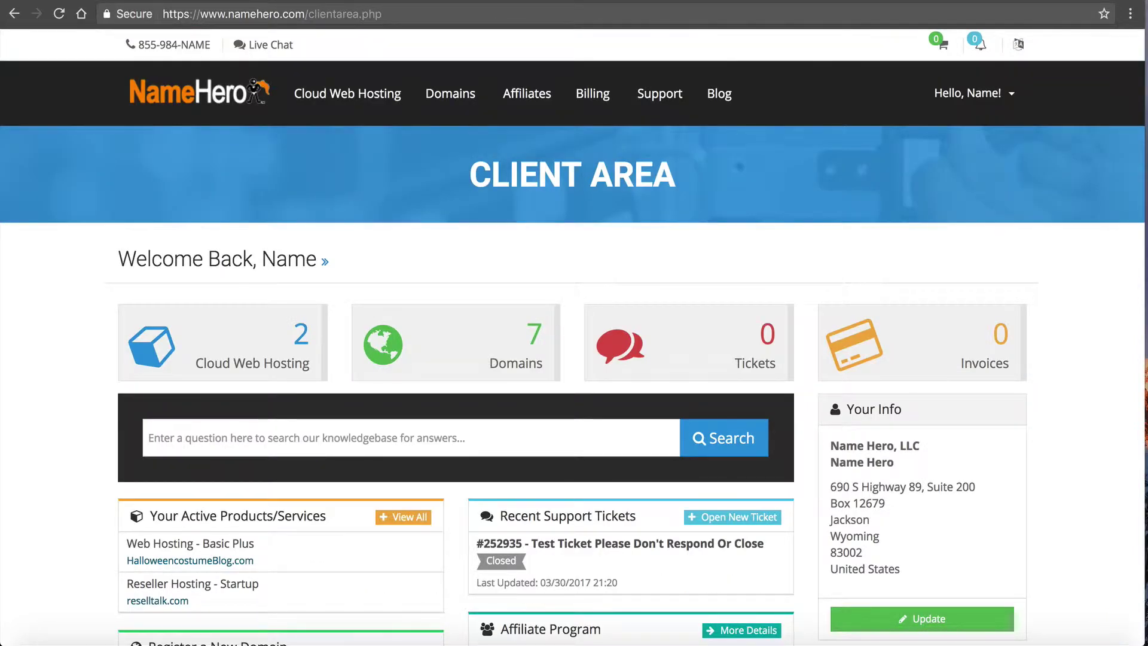
Log into cPanel from the Basic Plus hosting package under Cloud Web Hosting
{"action": "left_click", "coordinate": [260, 343]}
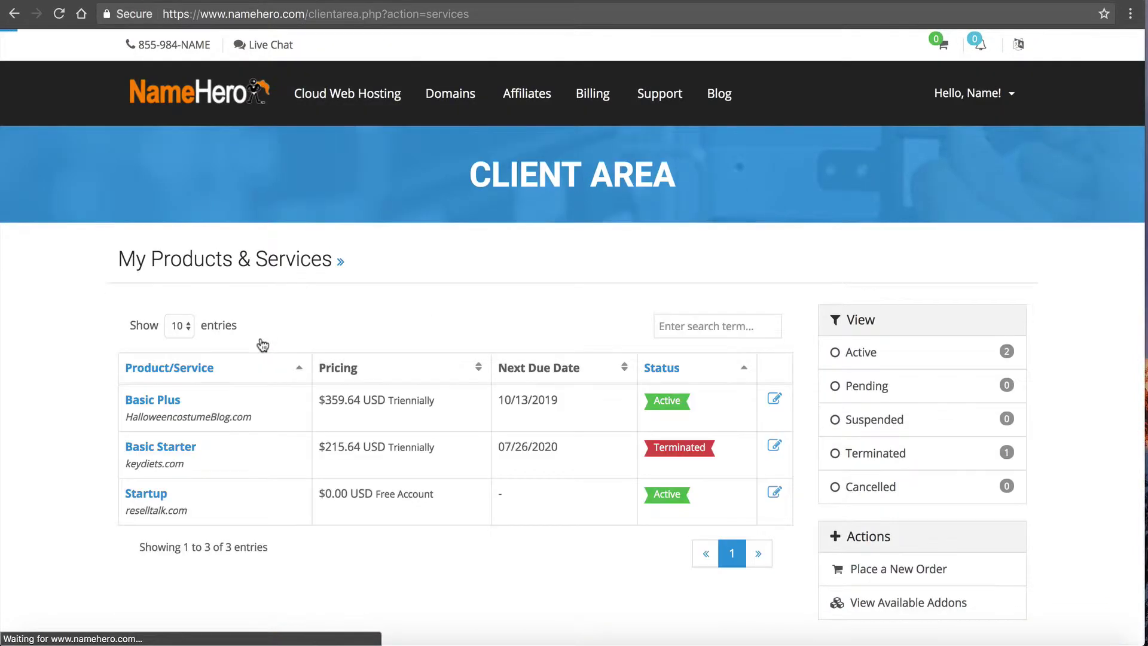
{"action": "left_click", "coordinate": [159, 400]}
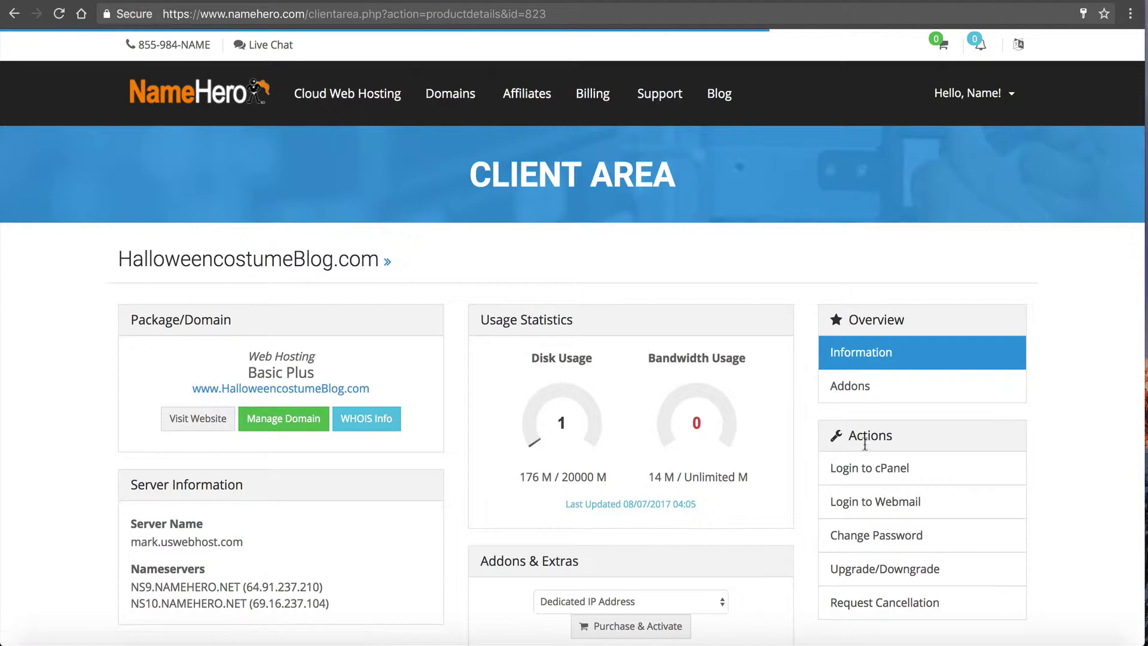
{"action": "left_click", "coordinate": [860, 471]}
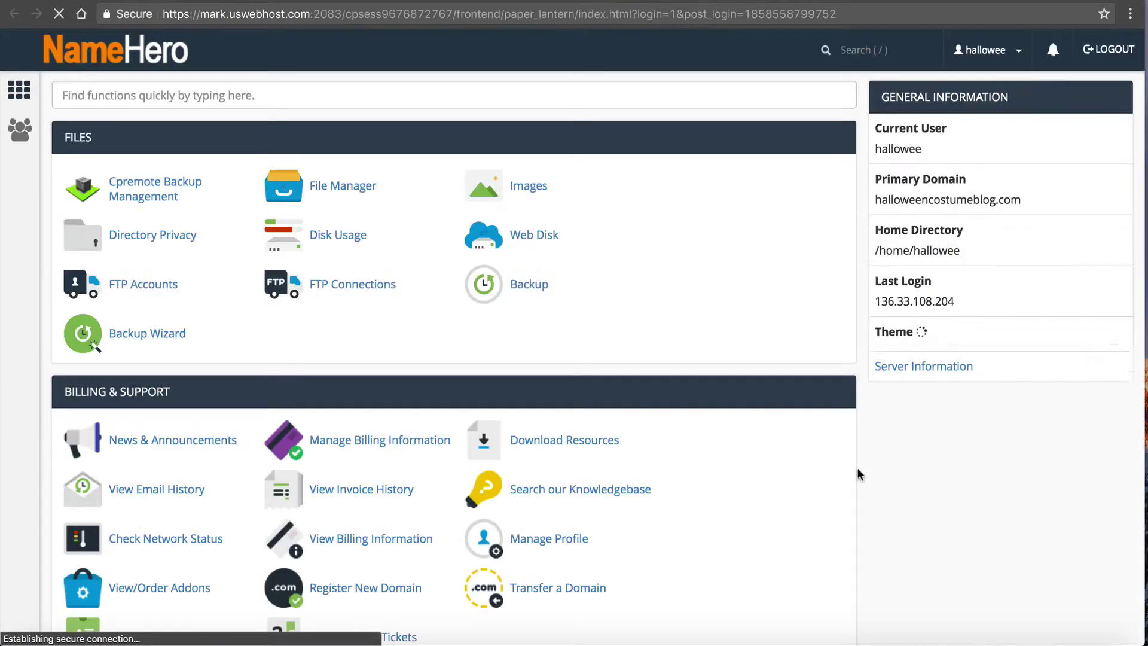
Search 'cpu', open CPU and Concurrent Connection Usage and check its no-issues headline
{"action": "left_click", "coordinate": [281, 95]}
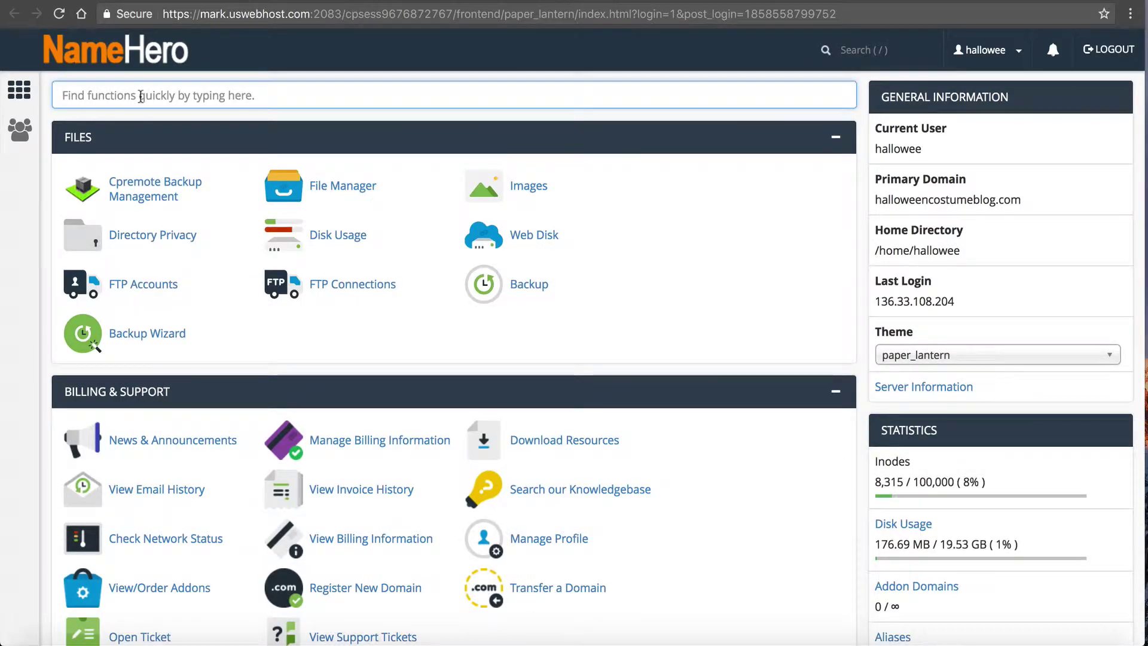
{"action": "type", "text": "cpu"}
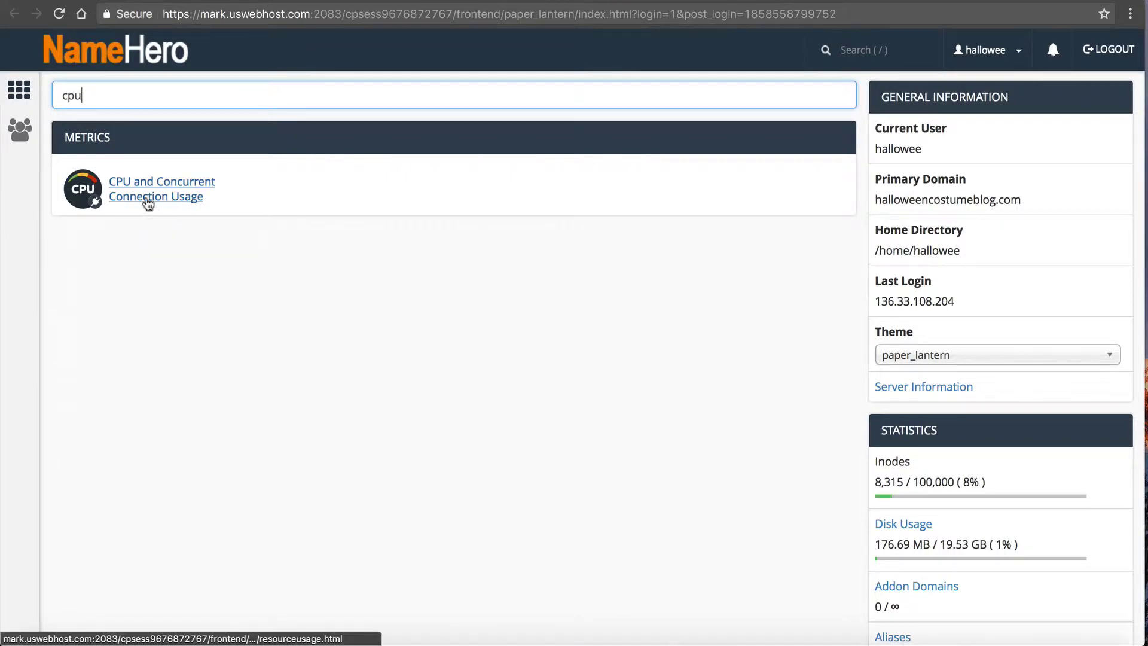
{"action": "left_click", "coordinate": [189, 202]}
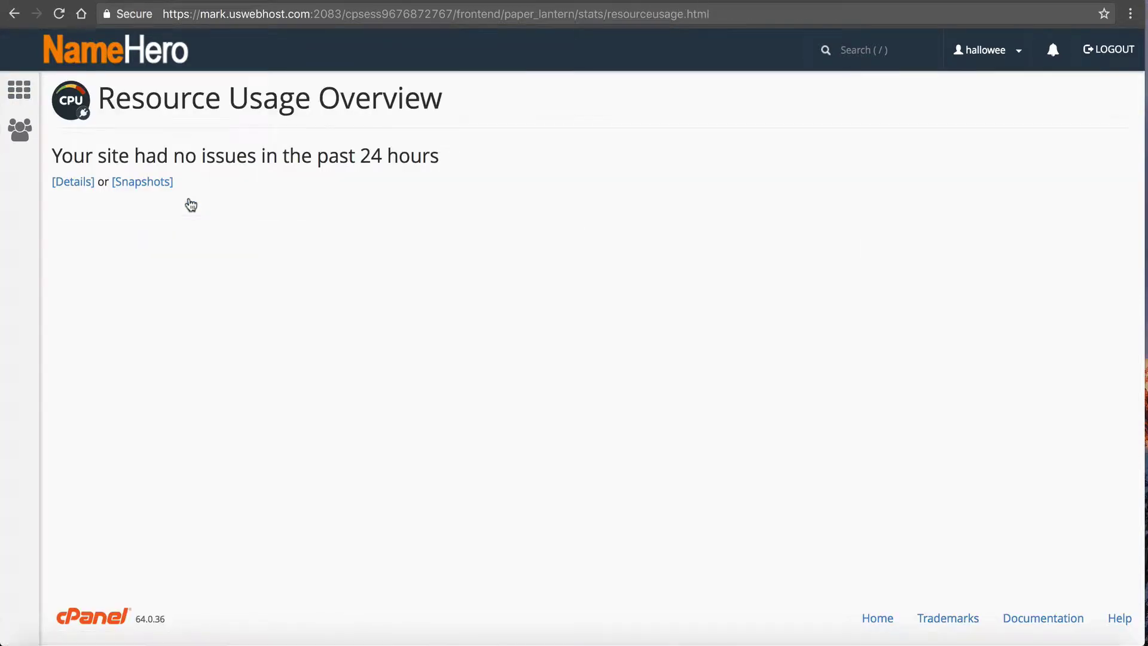
{"action": "left_click_drag", "start_coordinate": [62, 155], "coordinate": [322, 154]}
{"action": "left_click", "coordinate": [323, 154]}
{"action": "left_click", "coordinate": [104, 60]}
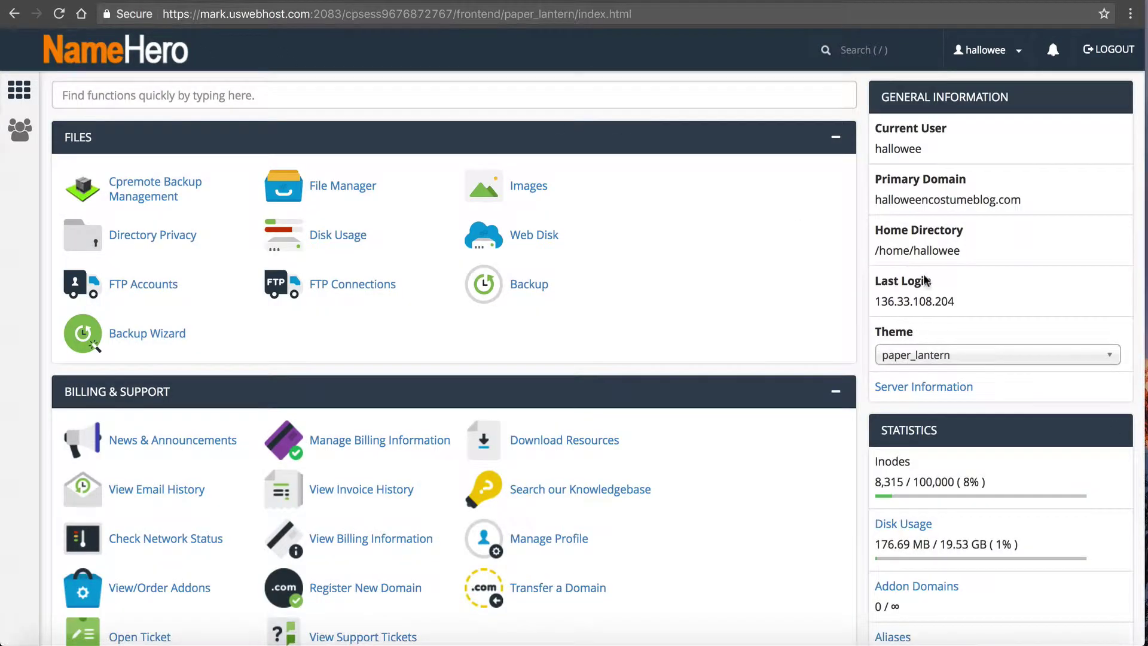
Scroll the cPanel Statistics sidebar down to CPU Usage, which reads 0%
{"action": "scroll", "coordinate": [927, 287], "scroll_direction": "down", "scroll_amount": 2}
{"action": "scroll", "coordinate": [909, 371], "scroll_direction": "down", "scroll_amount": 1}
{"action": "scroll", "coordinate": [910, 375], "scroll_direction": "down", "scroll_amount": 5}
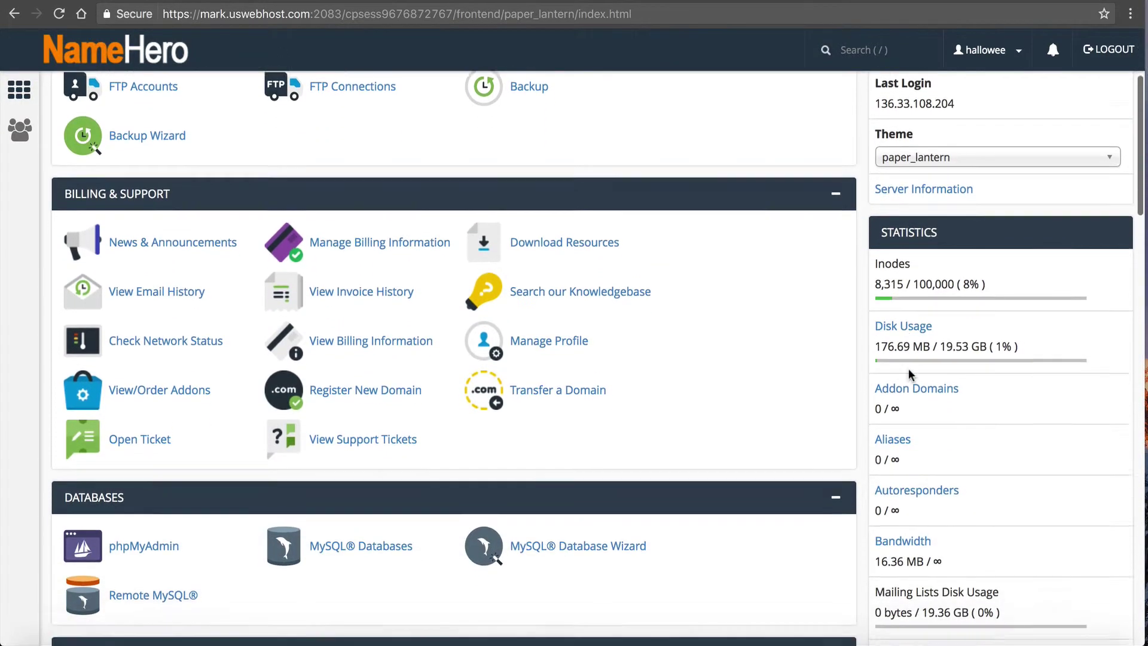
{"action": "scroll", "coordinate": [909, 375], "scroll_direction": "down", "scroll_amount": 4}
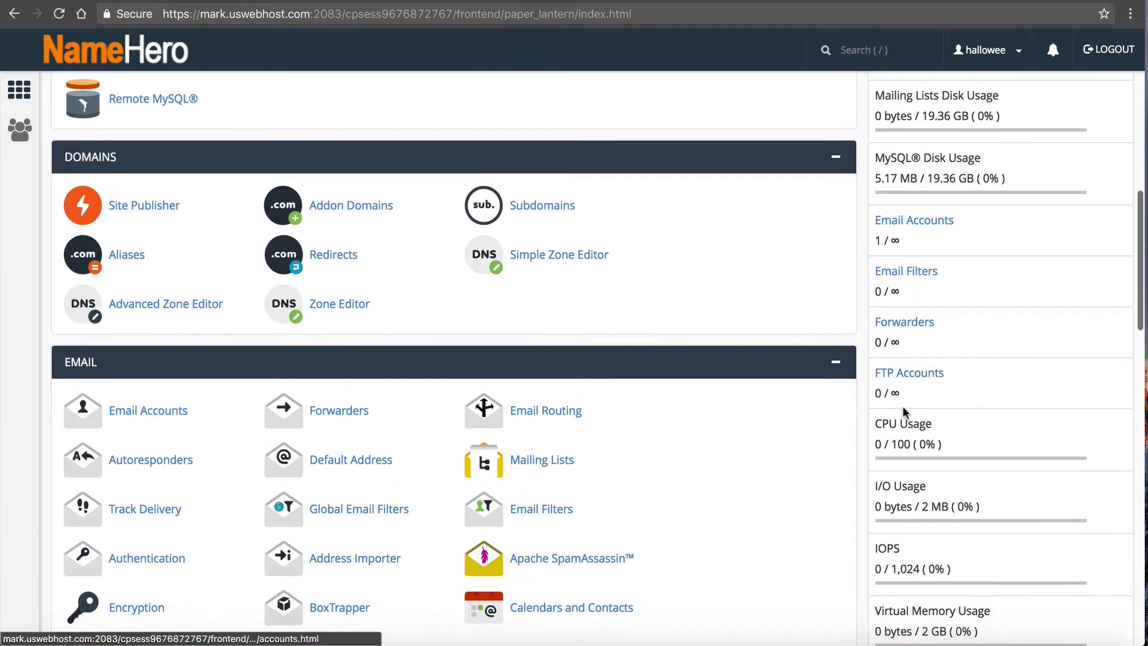
{"action": "left_click_drag", "start_coordinate": [875, 424], "coordinate": [911, 452]}
Check Number Of Processes (0 of 25 entry processes), then revisit the 0% CPU Usage figure
{"action": "scroll", "coordinate": [911, 452], "scroll_direction": "down", "scroll_amount": 4}
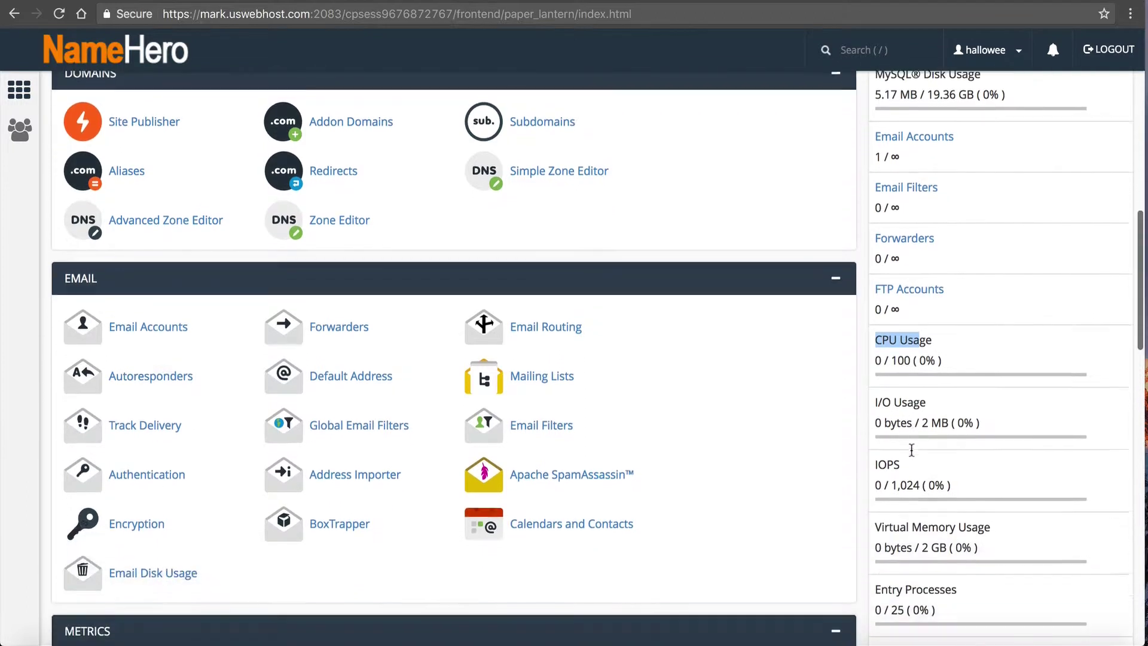
{"action": "scroll", "coordinate": [911, 452], "scroll_direction": "down", "scroll_amount": 1}
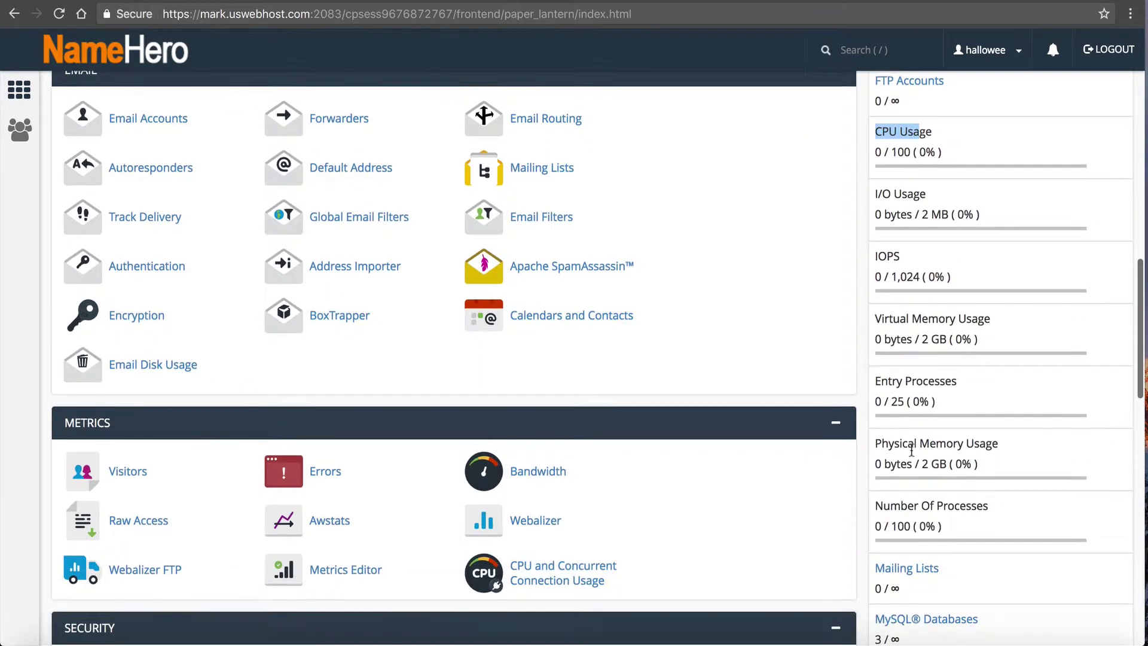
{"action": "left_click_drag", "start_coordinate": [914, 443], "coordinate": [954, 465]}
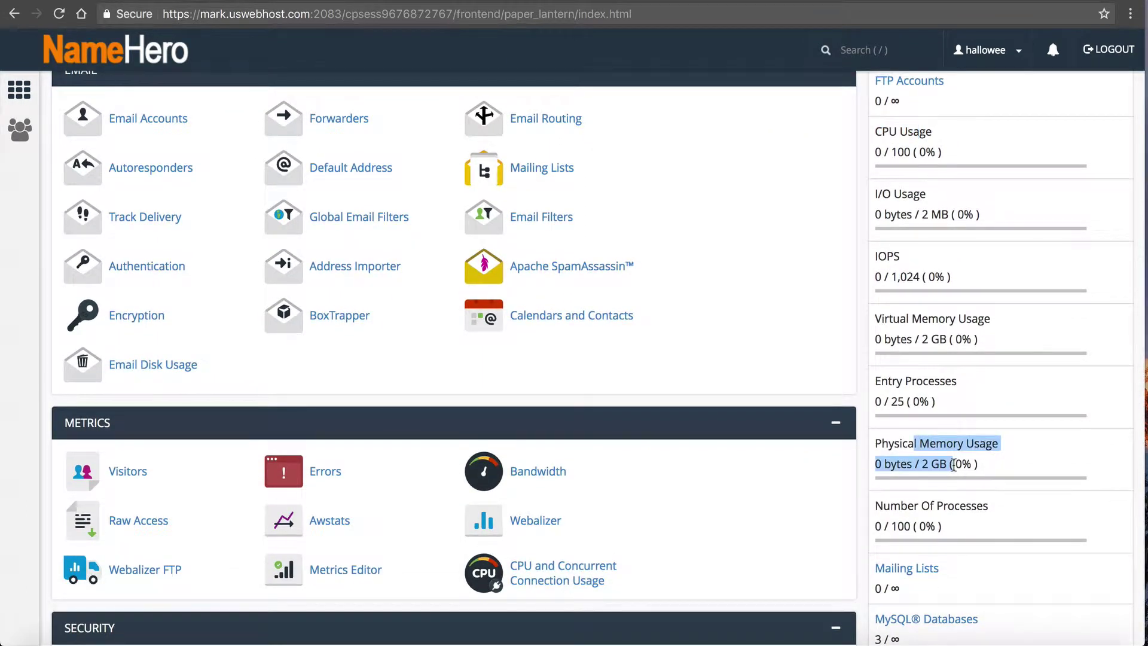
{"action": "left_click_drag", "start_coordinate": [926, 527], "coordinate": [919, 505]}
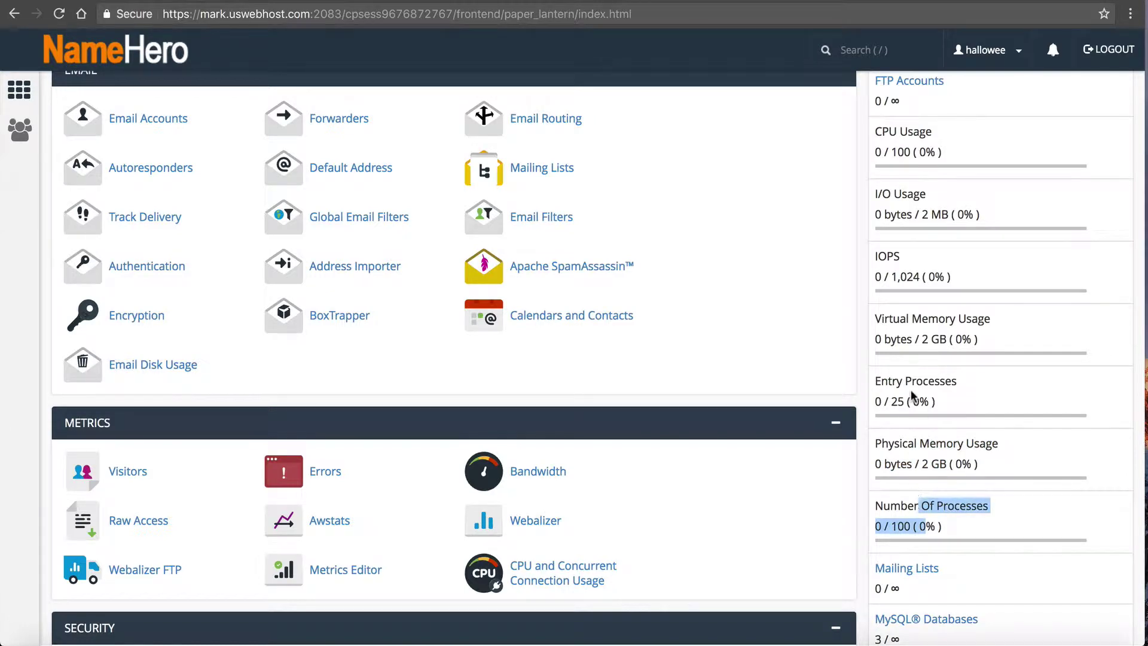
{"action": "scroll", "coordinate": [911, 395], "scroll_direction": "down", "scroll_amount": 3}
{"action": "scroll", "coordinate": [910, 390], "scroll_direction": "up", "scroll_amount": 3}
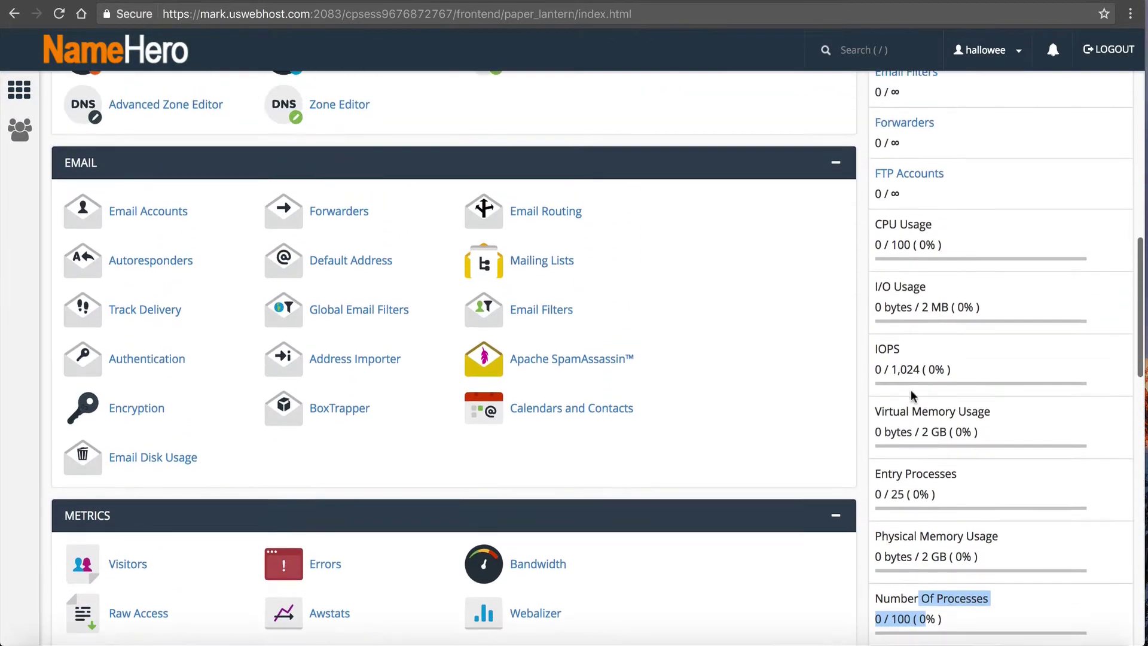
{"action": "left_click_drag", "start_coordinate": [875, 263], "coordinate": [955, 261]}
{"action": "left_click", "coordinate": [955, 262]}
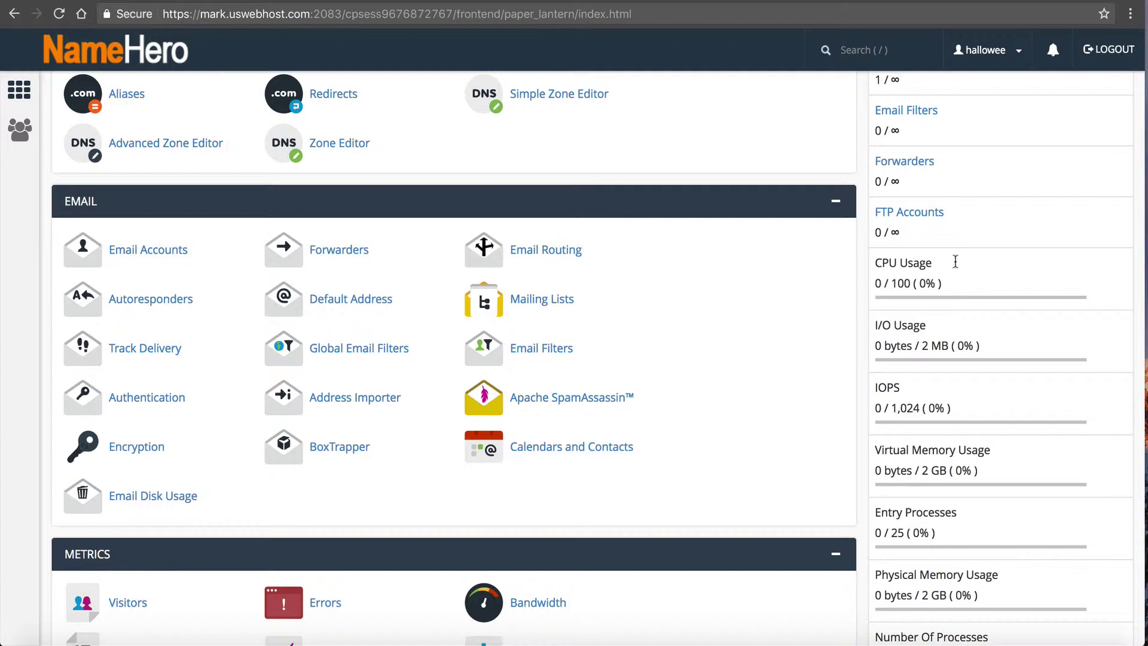
Highlight the knowledgebase list of 100 processes, 2048KB/s I/O, 1024 IOPS and 100,000/250,000 inodes
{"action": "scroll", "coordinate": [954, 261], "scroll_direction": "up", "scroll_amount": 8}
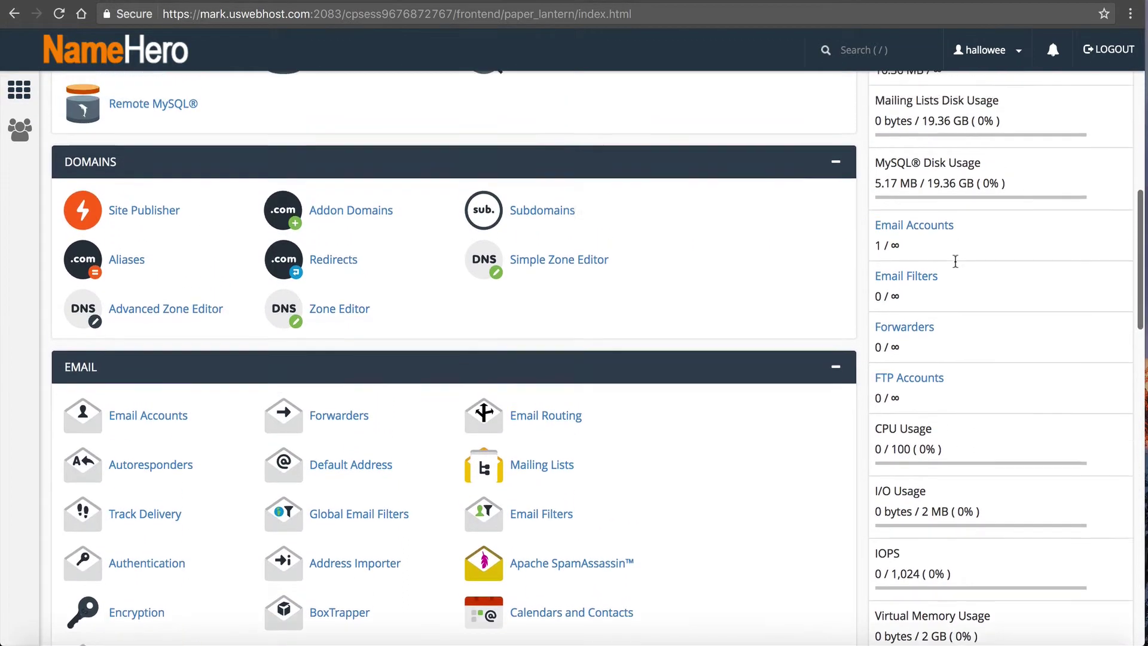
{"action": "scroll", "coordinate": [955, 261], "scroll_direction": "up", "scroll_amount": 4}
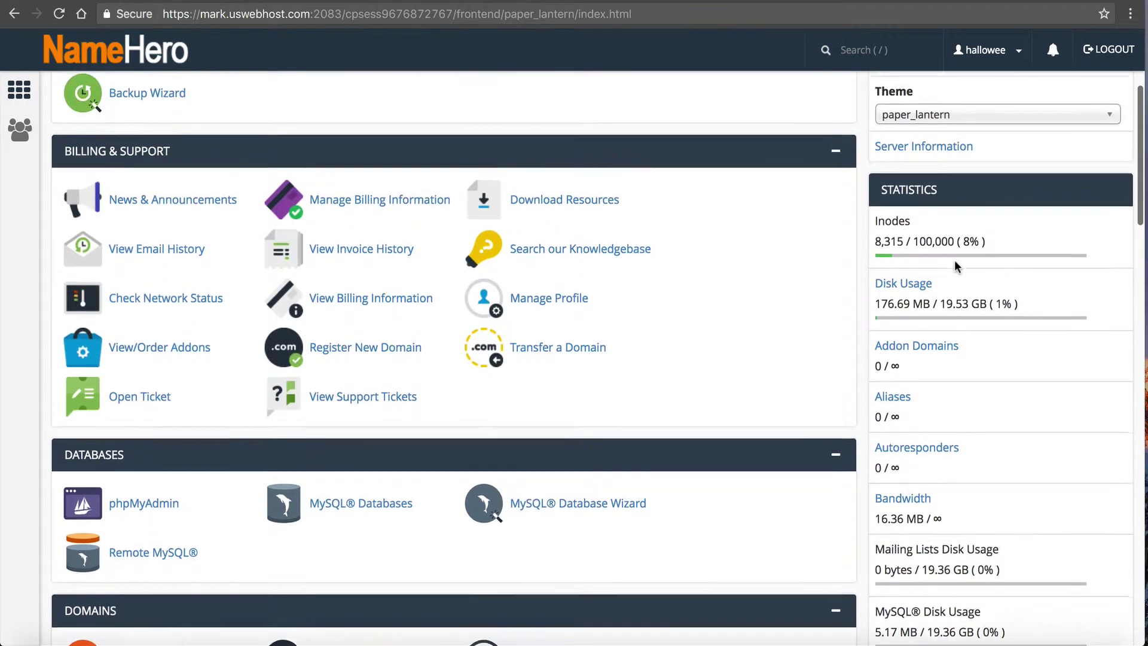
{"action": "scroll", "coordinate": [955, 261], "scroll_direction": "down", "scroll_amount": 2}
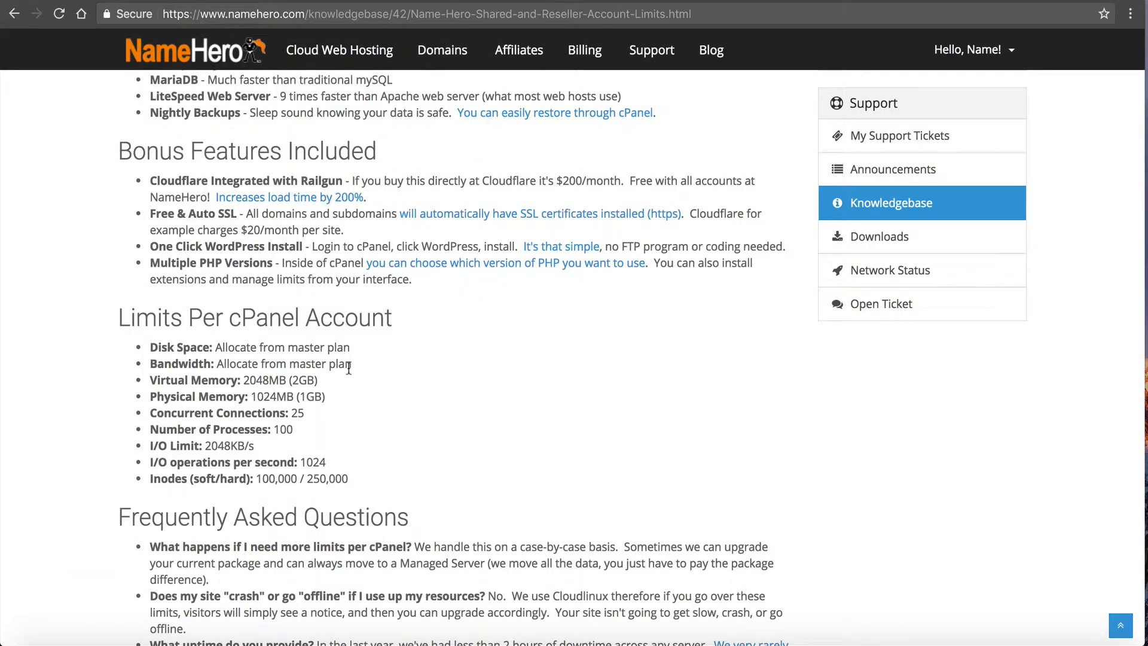
{"action": "left_click_drag", "start_coordinate": [341, 479], "coordinate": [153, 346]}
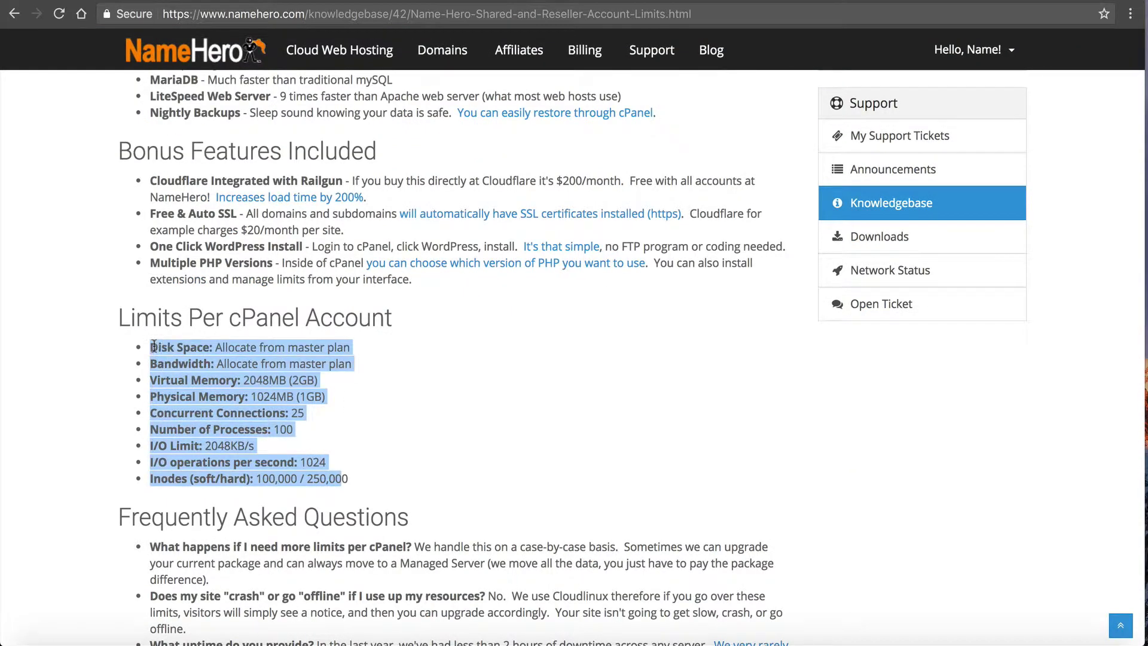
Highlight the Virtual Memory 2048MB (2GB) limit in the account-limits list
{"action": "left_click", "coordinate": [450, 417]}
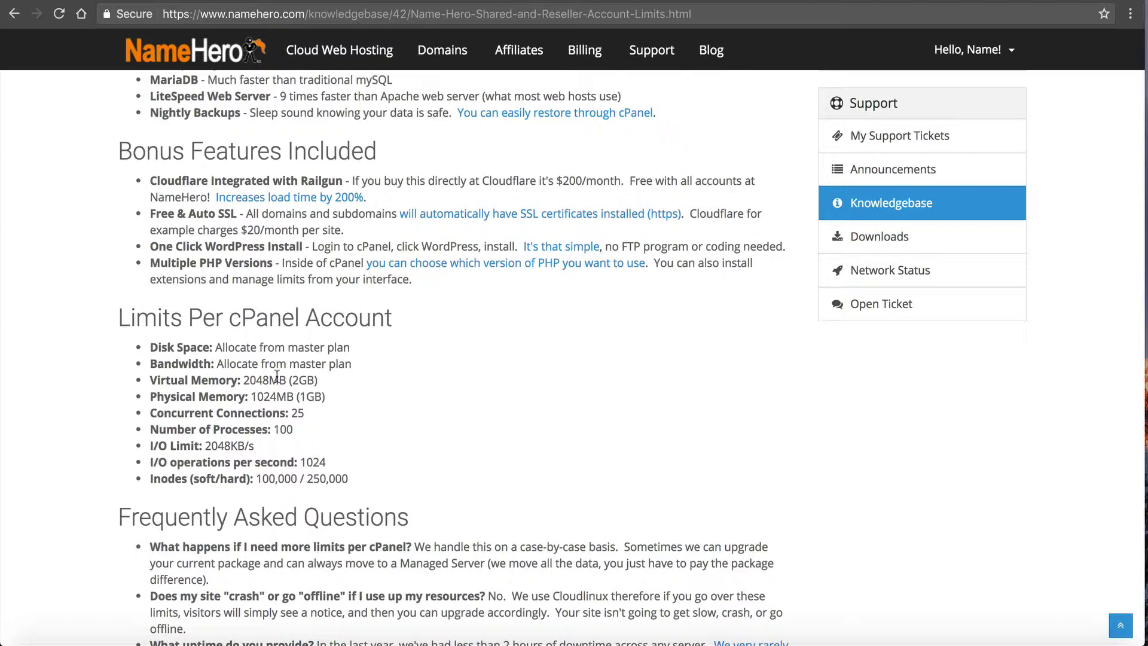
{"action": "left_click_drag", "start_coordinate": [318, 380], "coordinate": [148, 377]}
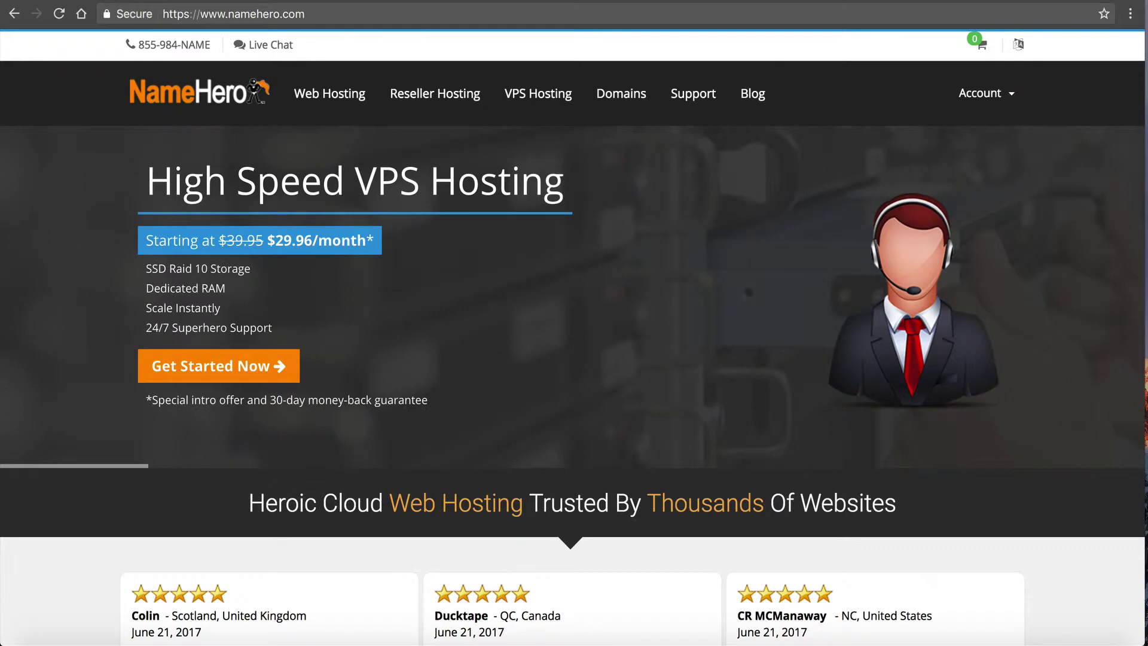
Order the Business hosting plan using the existing domain namehero.org
{"action": "left_click", "coordinate": [323, 96]}
{"action": "scroll", "coordinate": [490, 332], "scroll_direction": "down", "scroll_amount": 3}
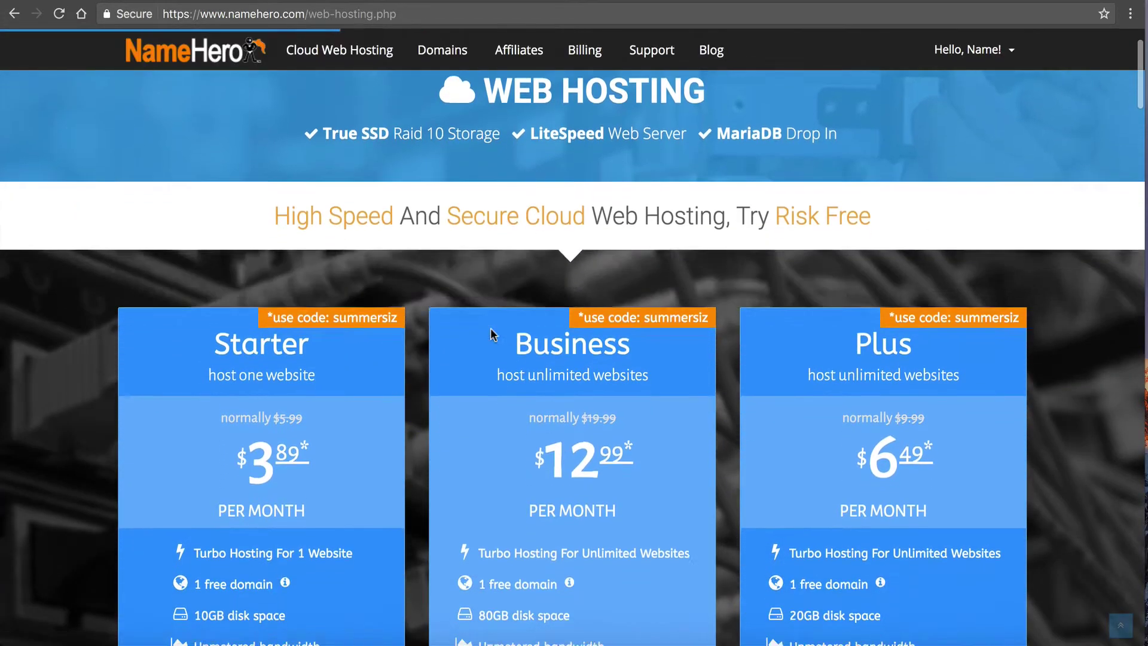
{"action": "scroll", "coordinate": [658, 264], "scroll_direction": "down", "scroll_amount": 5}
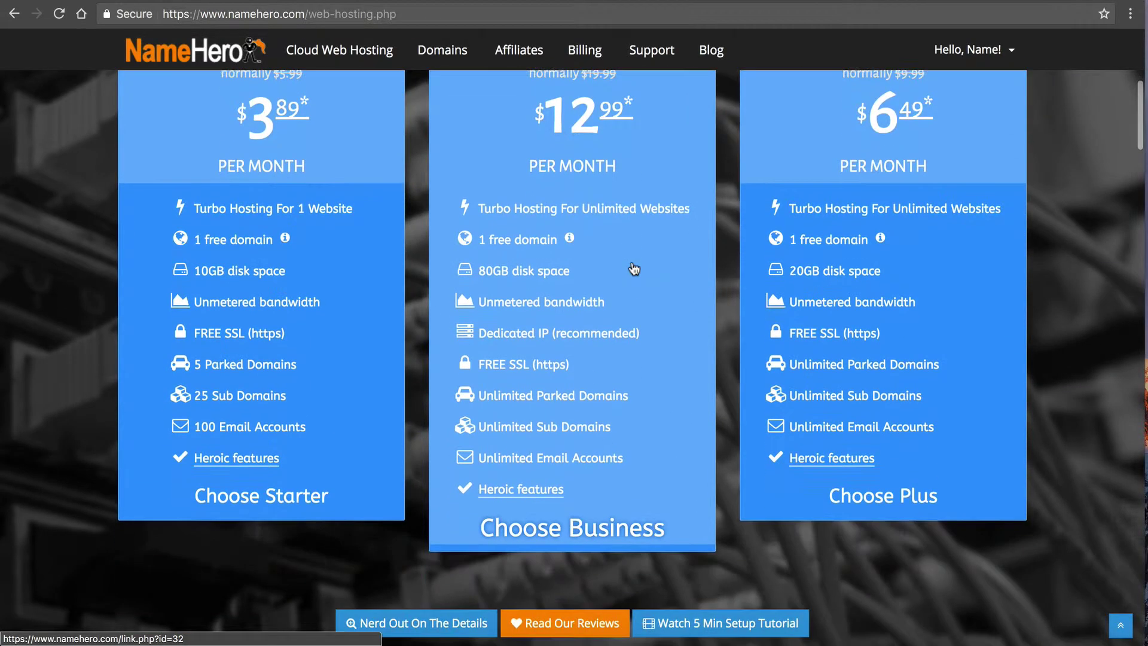
{"action": "left_click", "coordinate": [509, 478]}
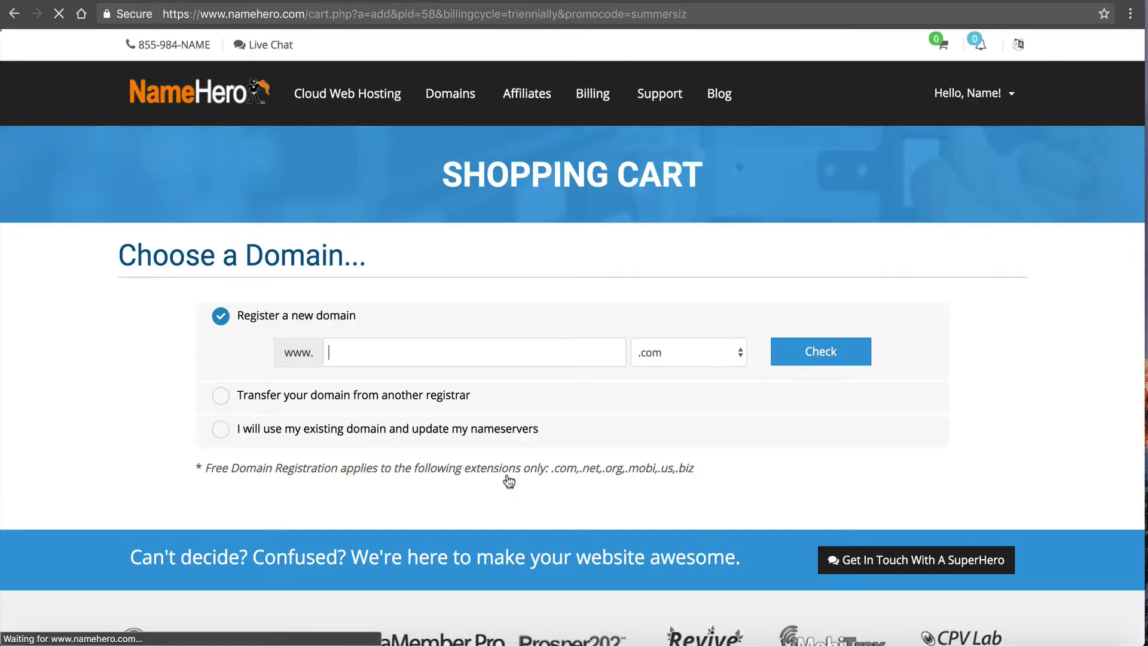
{"action": "left_click", "coordinate": [410, 432]}
{"action": "type", "text": "namehero"}
{"action": "key", "text": "Tab"}
{"action": "type", "text": "org"}
{"action": "key", "text": "Return"}
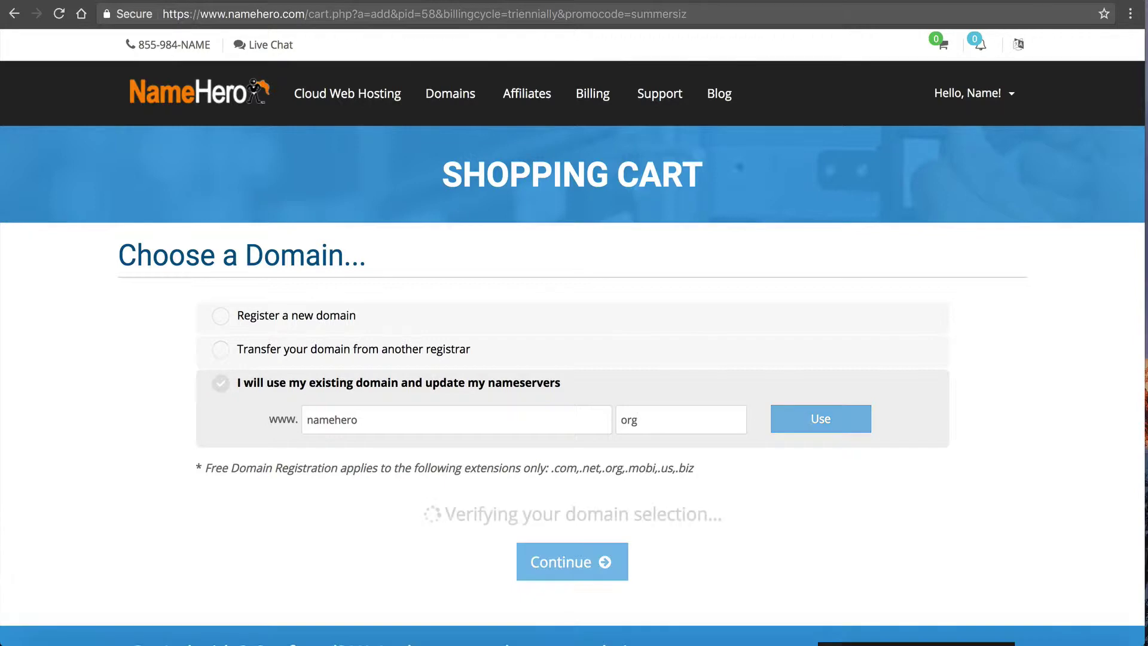
Check the Physical Memory options, keep the included 1GB RAM, and return to the limits article
{"action": "scroll", "coordinate": [407, 428], "scroll_direction": "down", "scroll_amount": 4}
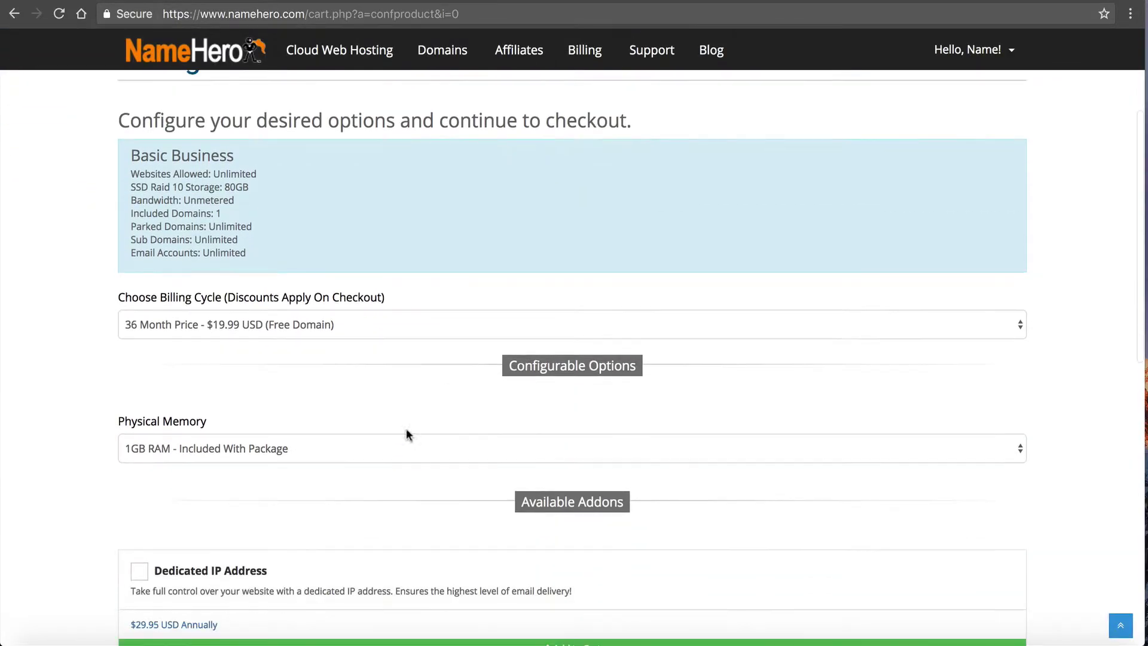
{"action": "left_click", "coordinate": [158, 445]}
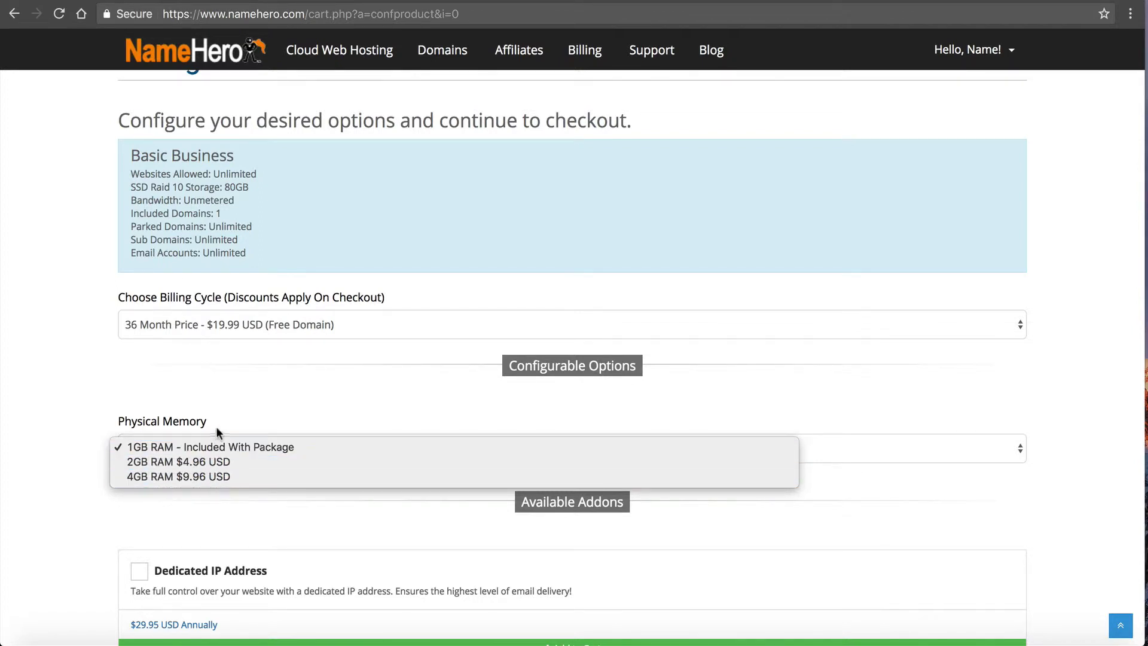
{"action": "left_click", "coordinate": [241, 375]}
{"action": "scroll", "coordinate": [185, 389], "scroll_direction": "down", "scroll_amount": 3}
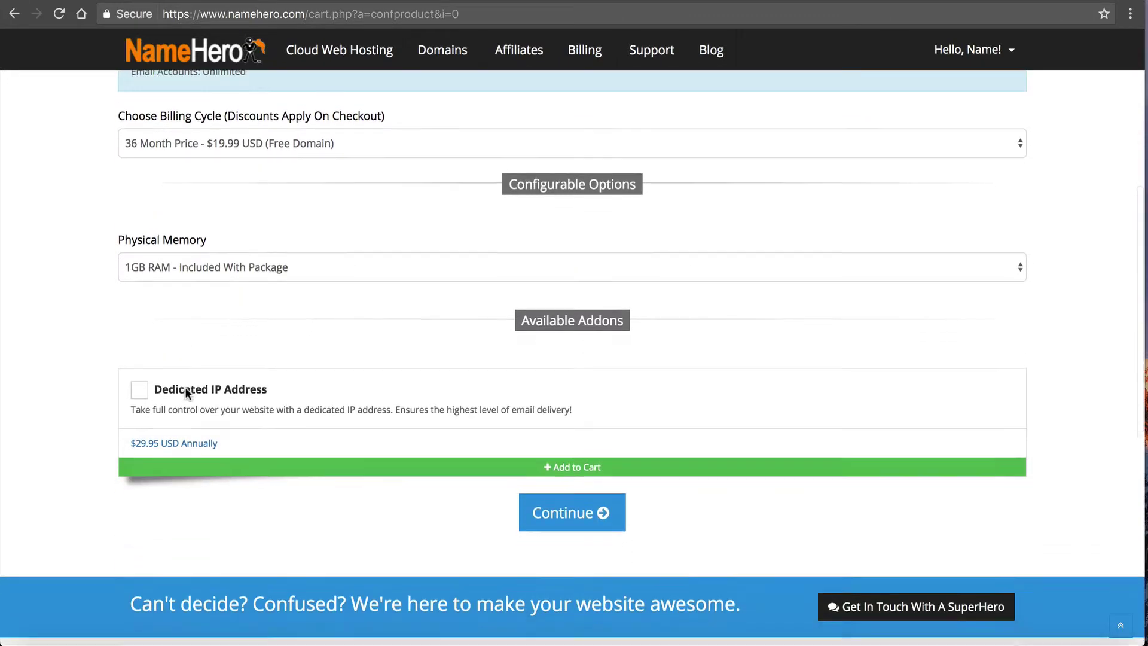
{"action": "scroll", "coordinate": [184, 389], "scroll_direction": "up", "scroll_amount": 6}
{"action": "key", "text": "ctrl+Tab"}
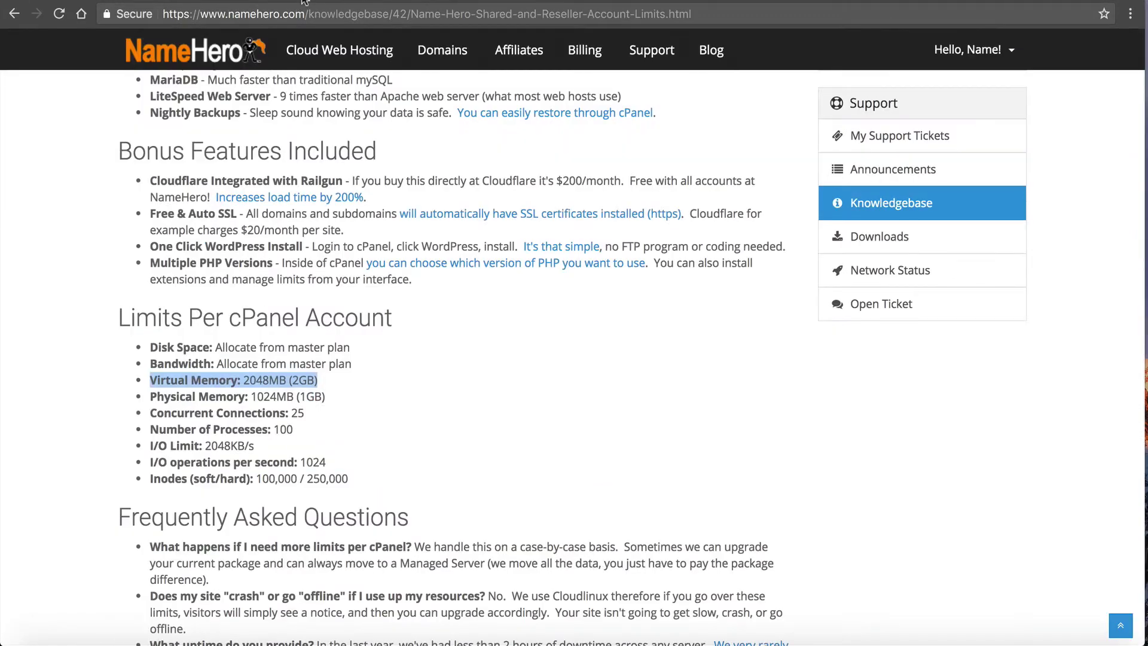
Highlight the 100,000 soft and 250,000 hard inode limits, then return to the shopping cart
{"action": "left_click", "coordinate": [314, 472]}
{"action": "double_click", "coordinate": [317, 477]}
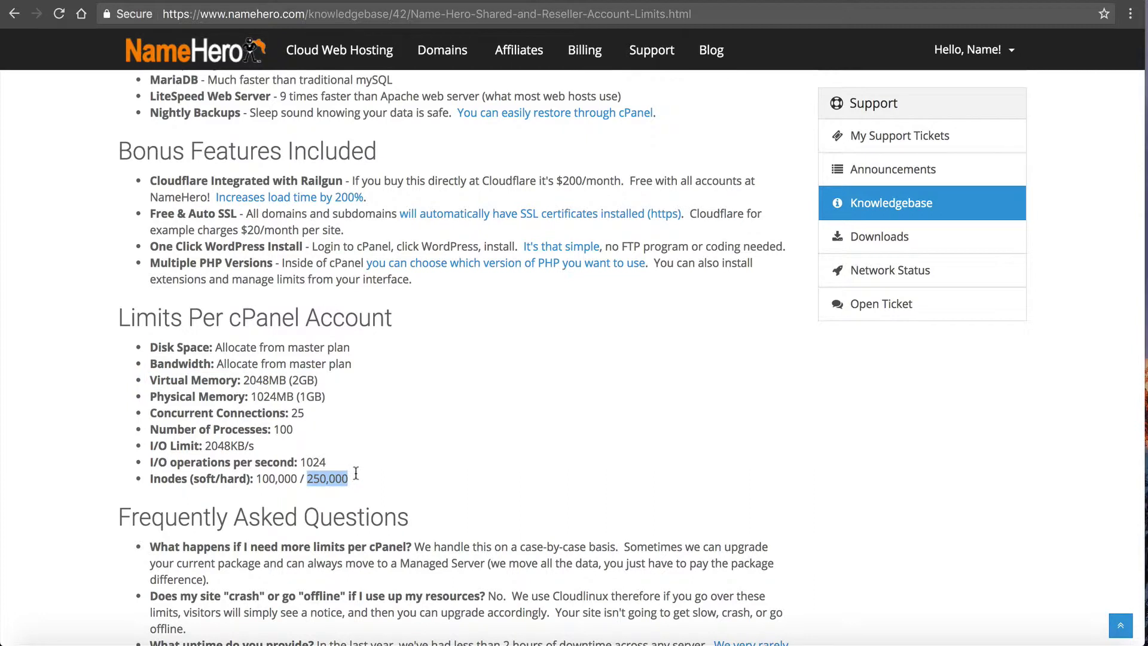
{"action": "left_click", "coordinate": [356, 474]}
{"action": "left_click_drag", "start_coordinate": [254, 478], "coordinate": [360, 482]}
{"action": "left_click", "coordinate": [332, 478]}
{"action": "left_click", "coordinate": [360, 482]}
{"action": "left_click", "coordinate": [189, 2]}
Open Web Hosting from the Cloud Web Hosting menu and scroll through the pricing plans
{"action": "mouse_move", "coordinate": [347, 96]}
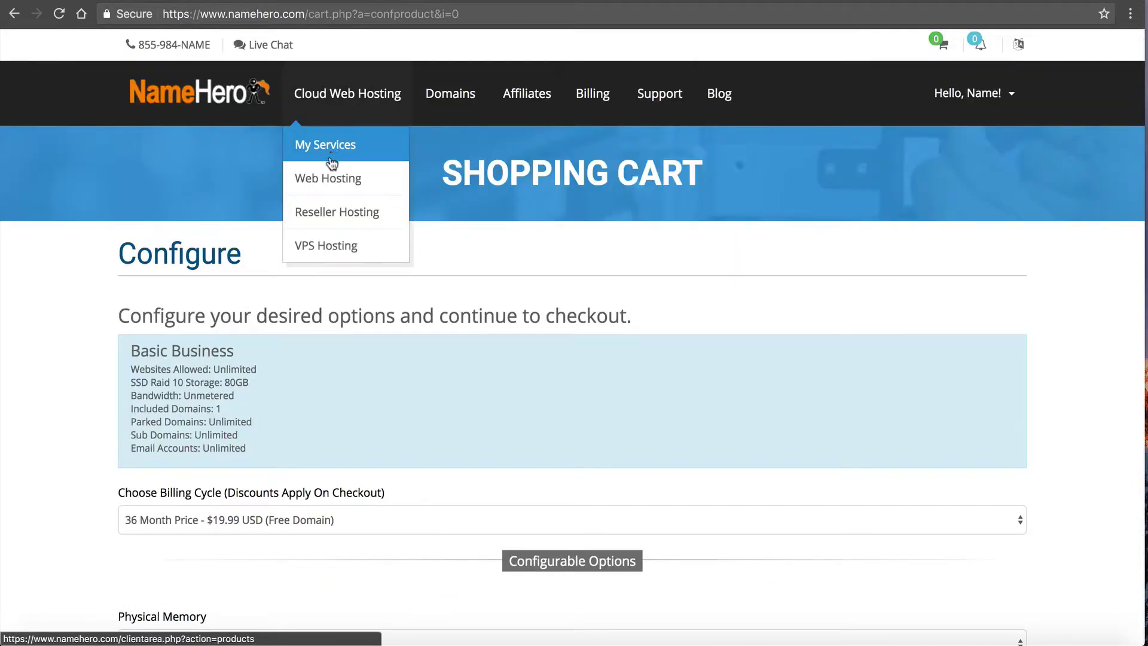
{"action": "left_click", "coordinate": [316, 198]}
{"action": "scroll", "coordinate": [364, 359], "scroll_direction": "down", "scroll_amount": 6}
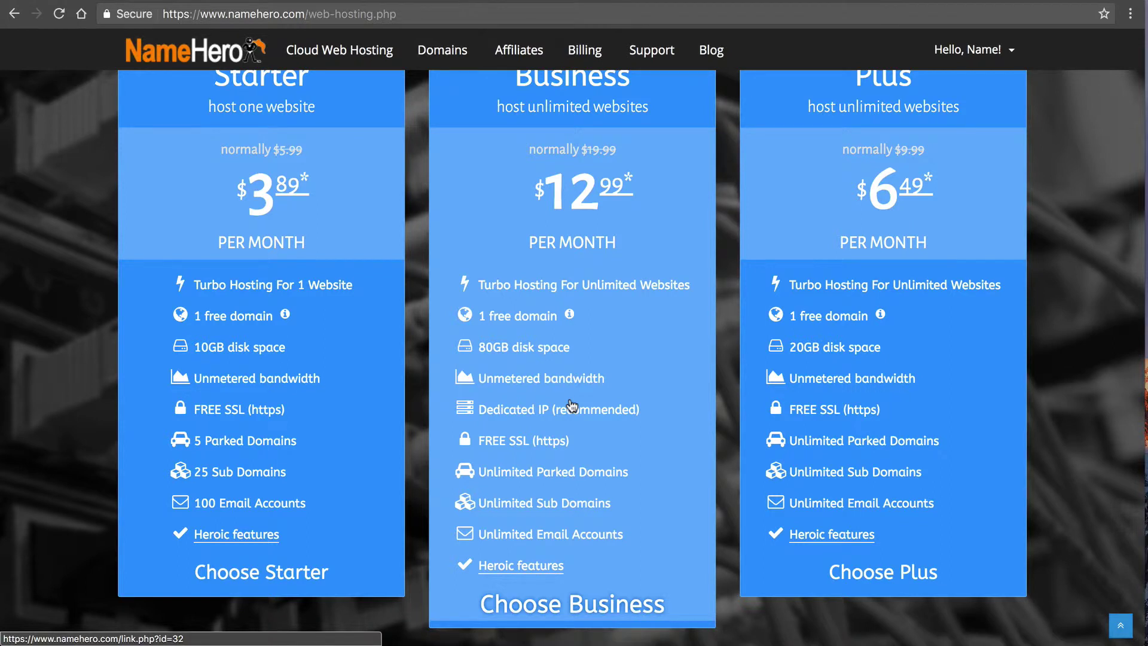
{"action": "scroll", "coordinate": [572, 406], "scroll_direction": "up", "scroll_amount": 2}
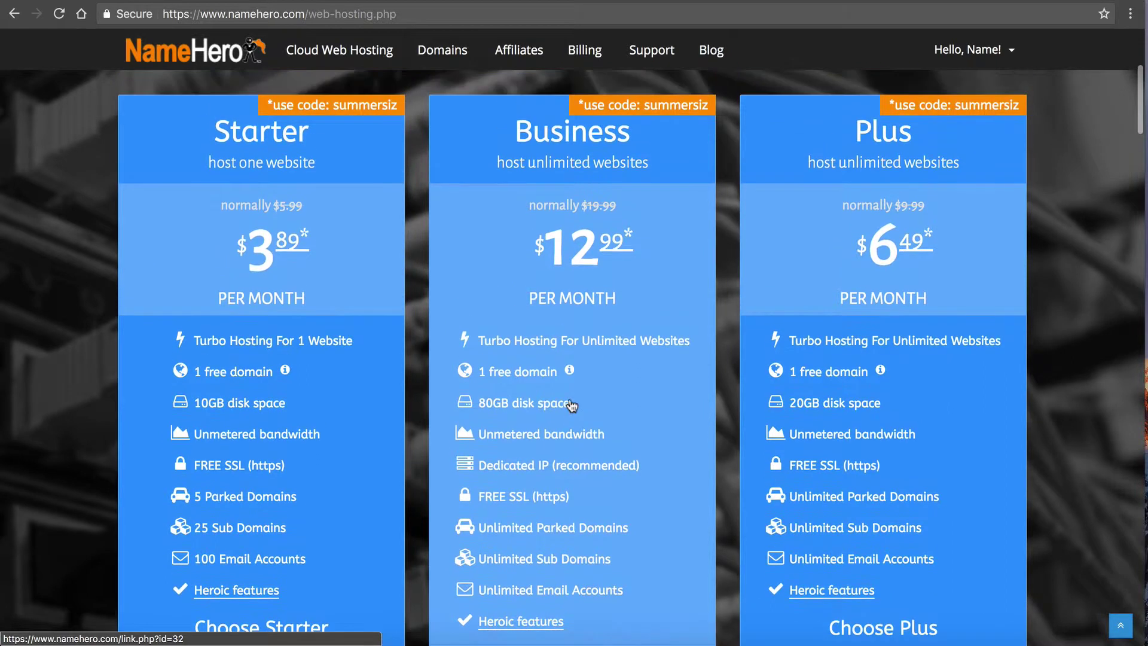
{"action": "scroll", "coordinate": [572, 406], "scroll_direction": "down", "scroll_amount": 1}
{"action": "scroll", "coordinate": [572, 406], "scroll_direction": "up", "scroll_amount": 1}
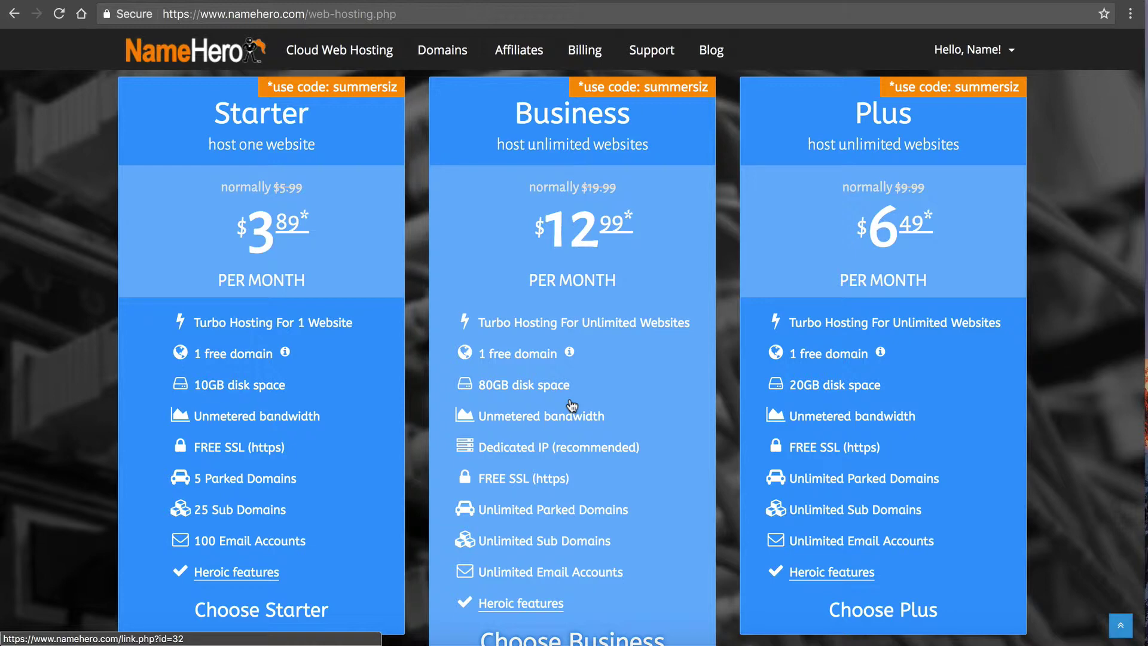
{"action": "left_click", "coordinate": [646, 3]}
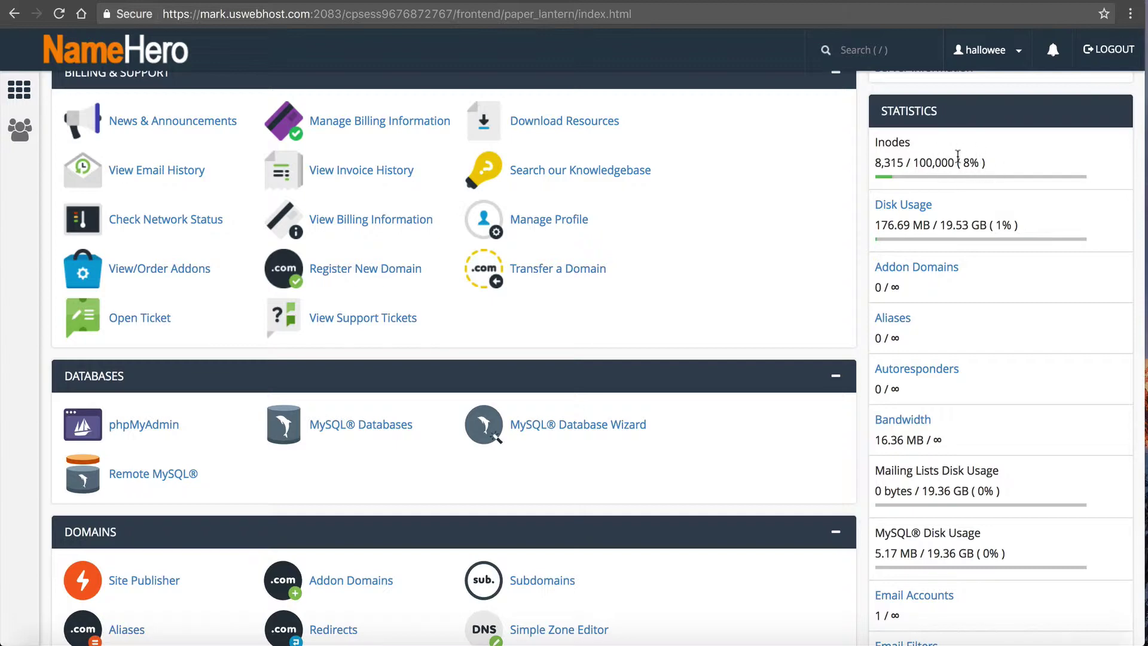
Scroll through the Statistics sidebar's inode, CPU, I/O and memory figures, then focus the tool search
{"action": "scroll", "coordinate": [958, 158], "scroll_direction": "down", "scroll_amount": 7}
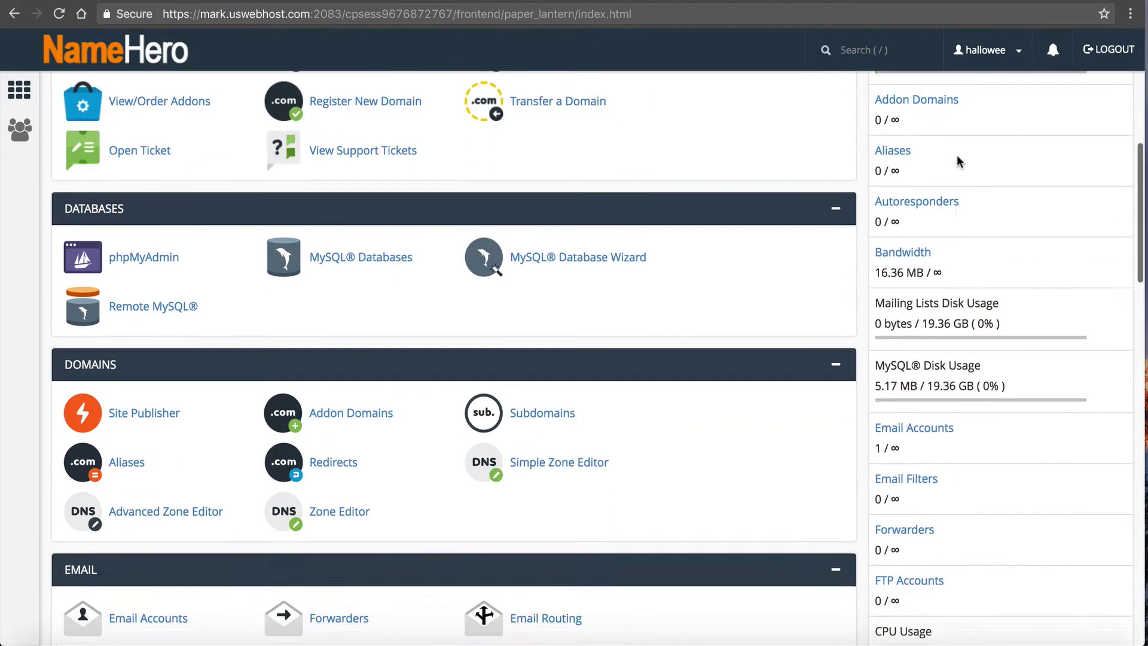
{"action": "scroll", "coordinate": [957, 156], "scroll_direction": "down", "scroll_amount": 2}
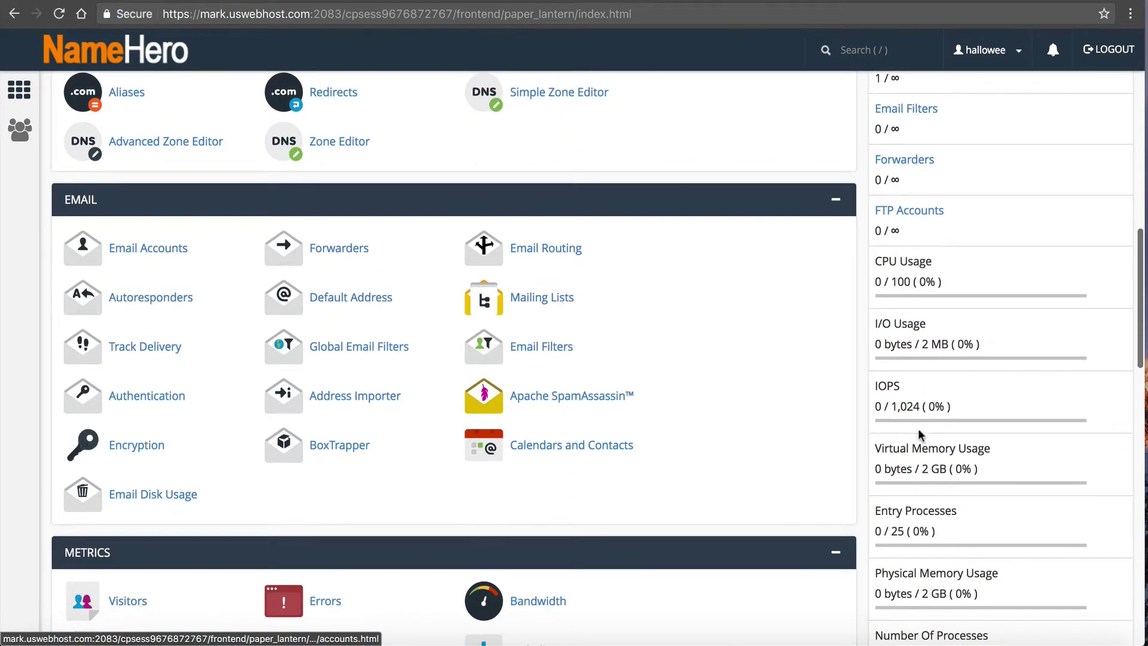
{"action": "scroll", "coordinate": [913, 445], "scroll_direction": "up", "scroll_amount": 15}
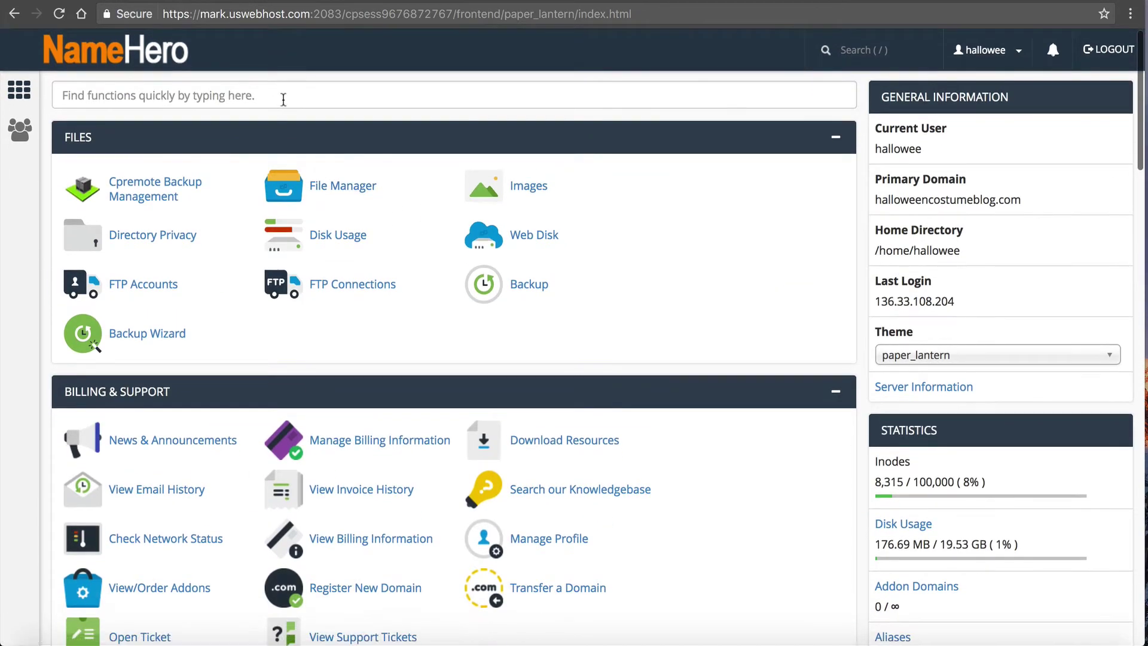
{"action": "left_click", "coordinate": [283, 99]}
Search 'cpu' and open the Snapshots page of CPU and Concurrent Connection Usage
{"action": "type", "text": "cpu"}
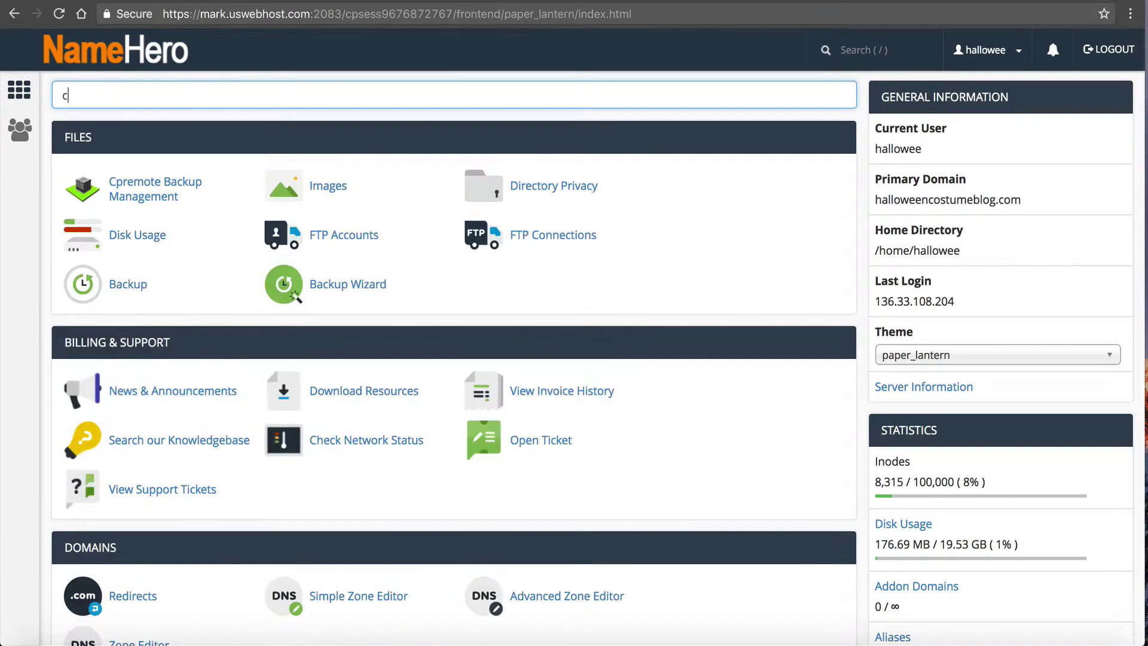
{"action": "left_click", "coordinate": [159, 198]}
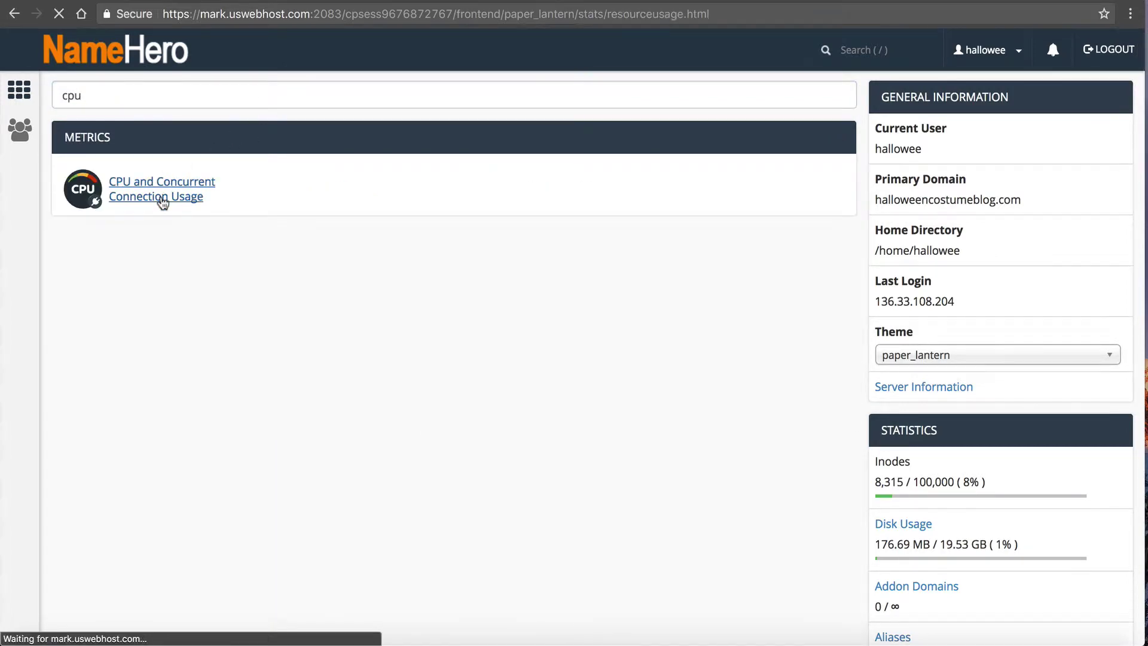
{"action": "left_click", "coordinate": [135, 183]}
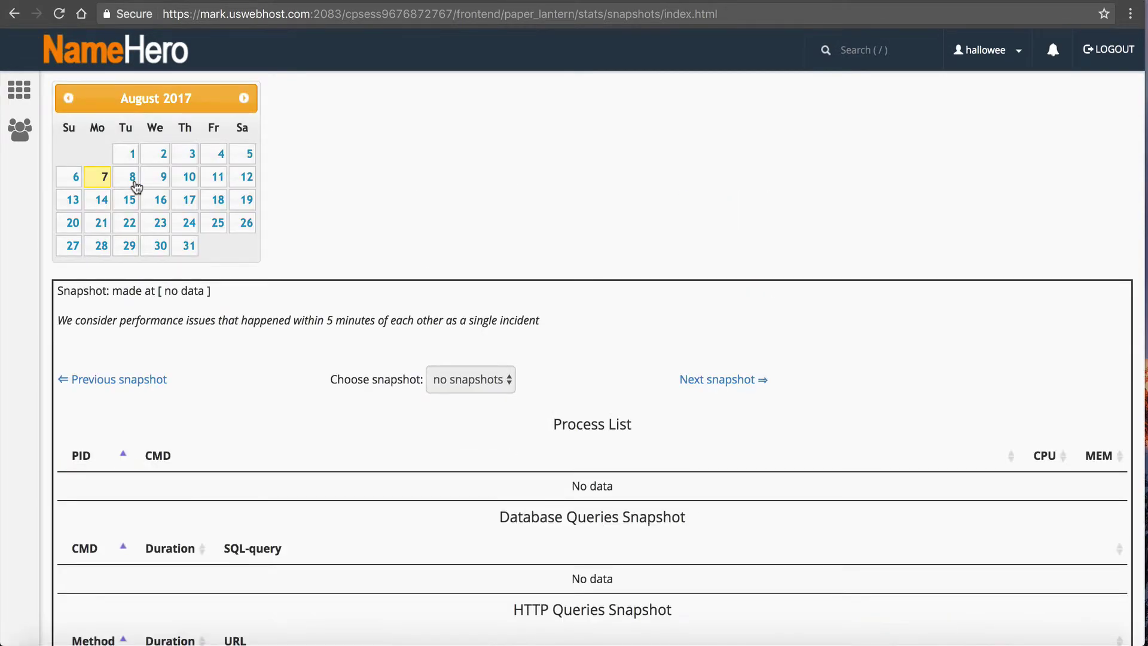
Review the Process List, Database Queries and HTTP Queries snapshots, all showing no data
{"action": "scroll", "coordinate": [593, 396], "scroll_direction": "down", "scroll_amount": 2}
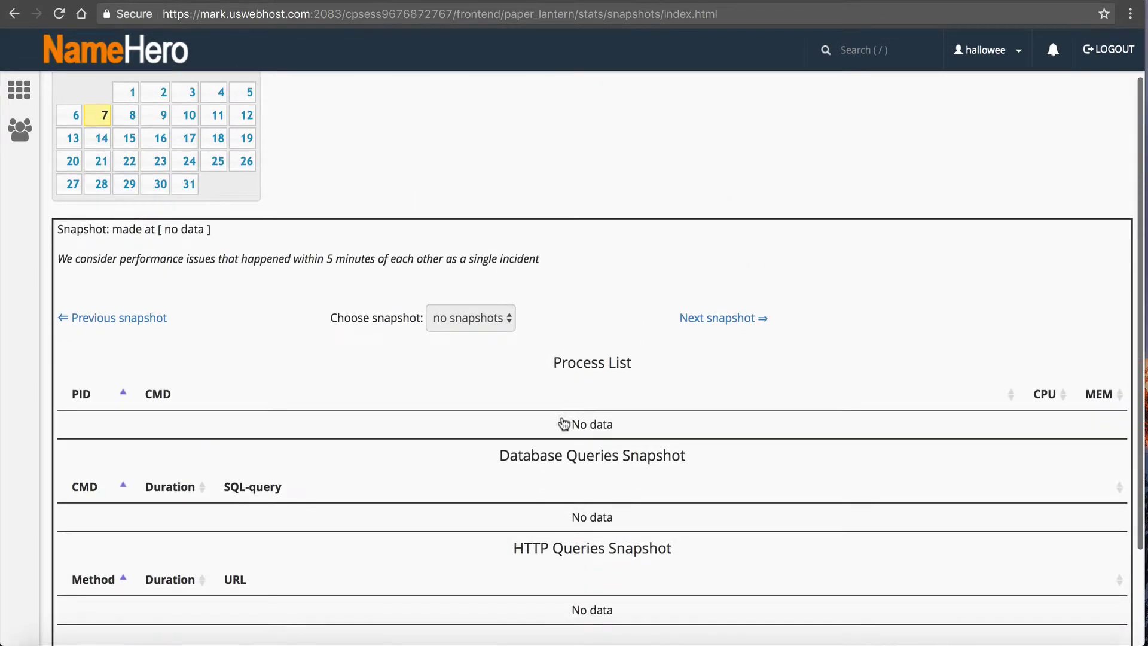
{"action": "double_click", "coordinate": [520, 461]}
{"action": "scroll", "coordinate": [564, 456], "scroll_direction": "down", "scroll_amount": 3}
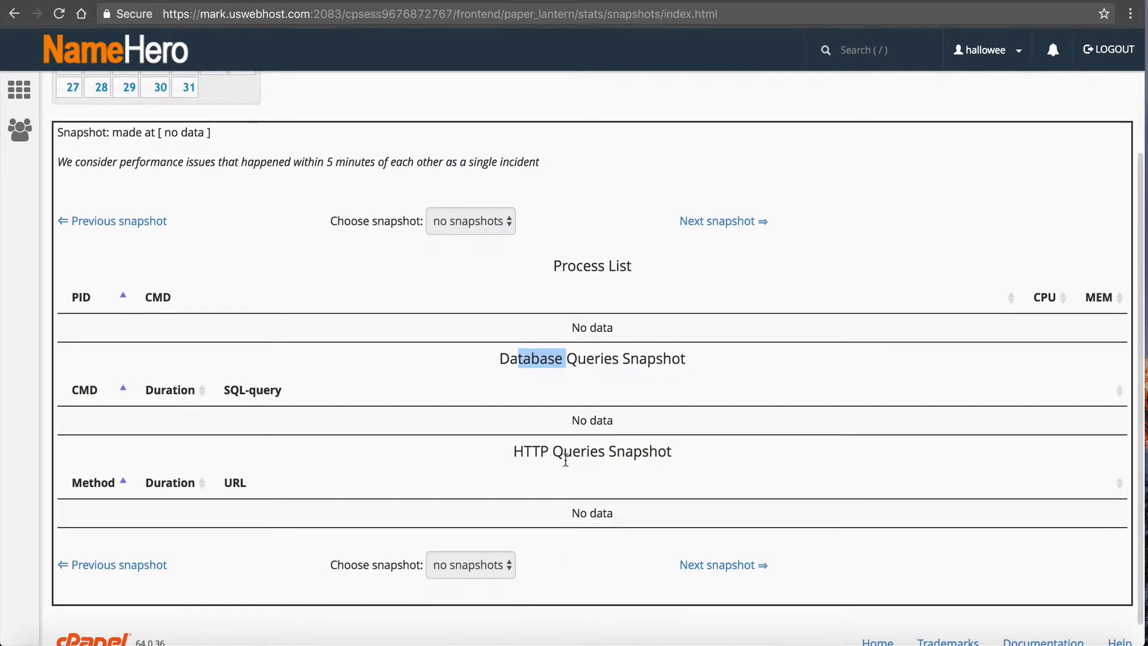
{"action": "left_click", "coordinate": [563, 452]}
{"action": "left_click_drag", "start_coordinate": [562, 452], "coordinate": [531, 453]}
{"action": "scroll", "coordinate": [531, 454], "scroll_direction": "up", "scroll_amount": 1}
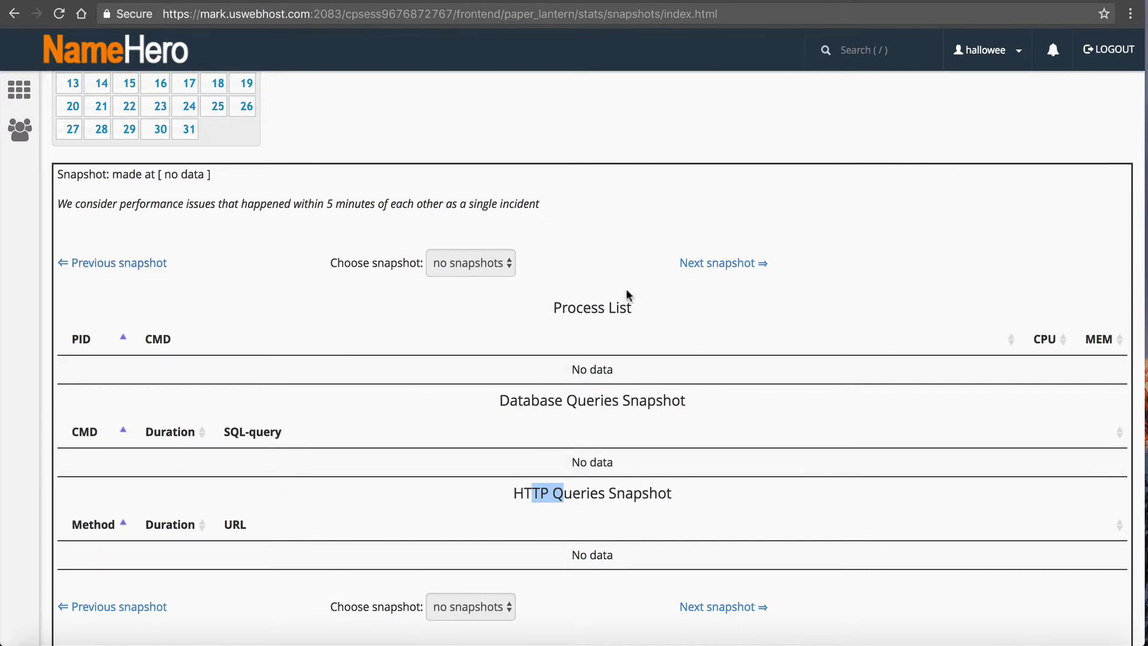
{"action": "scroll", "coordinate": [170, 267], "scroll_direction": "up", "scroll_amount": 3}
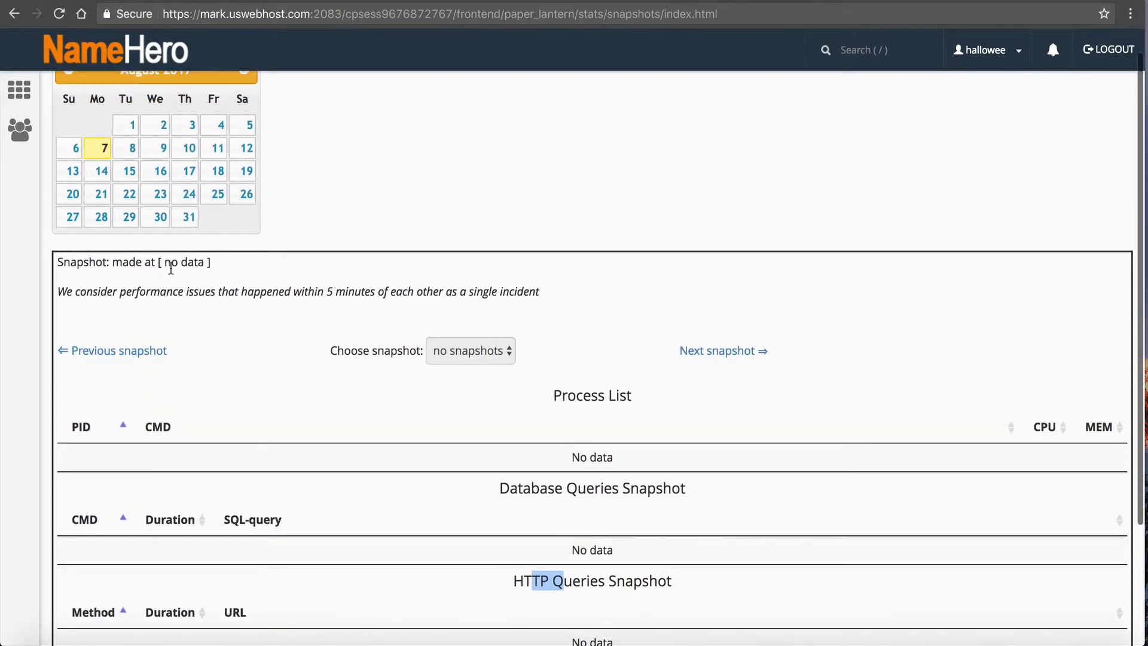
{"action": "scroll", "coordinate": [170, 267], "scroll_direction": "down", "scroll_amount": 2}
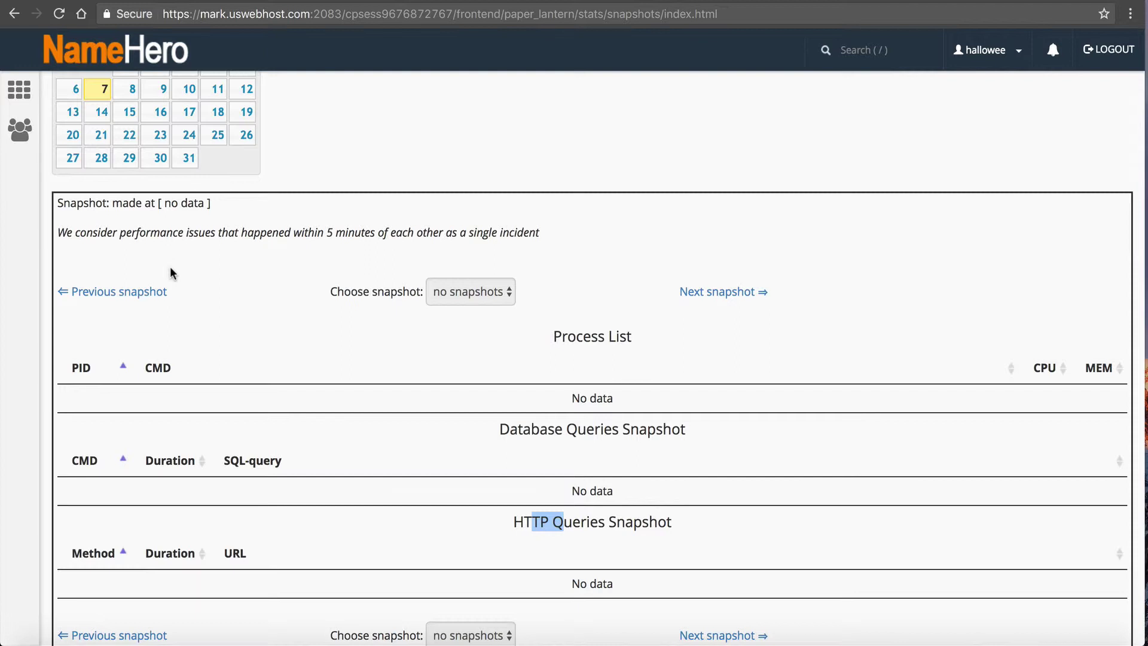
Return from the empty Snapshots page to the top of the 'Name Hero Shared & Reseller Account Limits' article
{"action": "scroll", "coordinate": [170, 270], "scroll_direction": "up", "scroll_amount": 3}
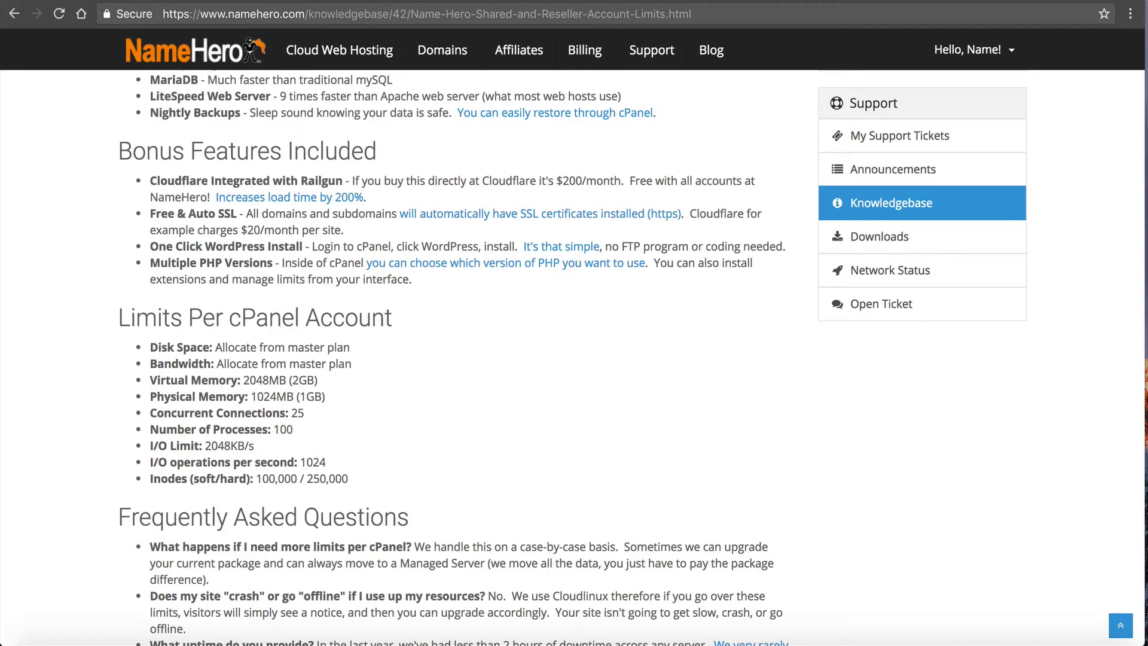
{"action": "left_click", "coordinate": [339, 50]}
{"action": "scroll", "coordinate": [121, 248], "scroll_direction": "up", "scroll_amount": 5}
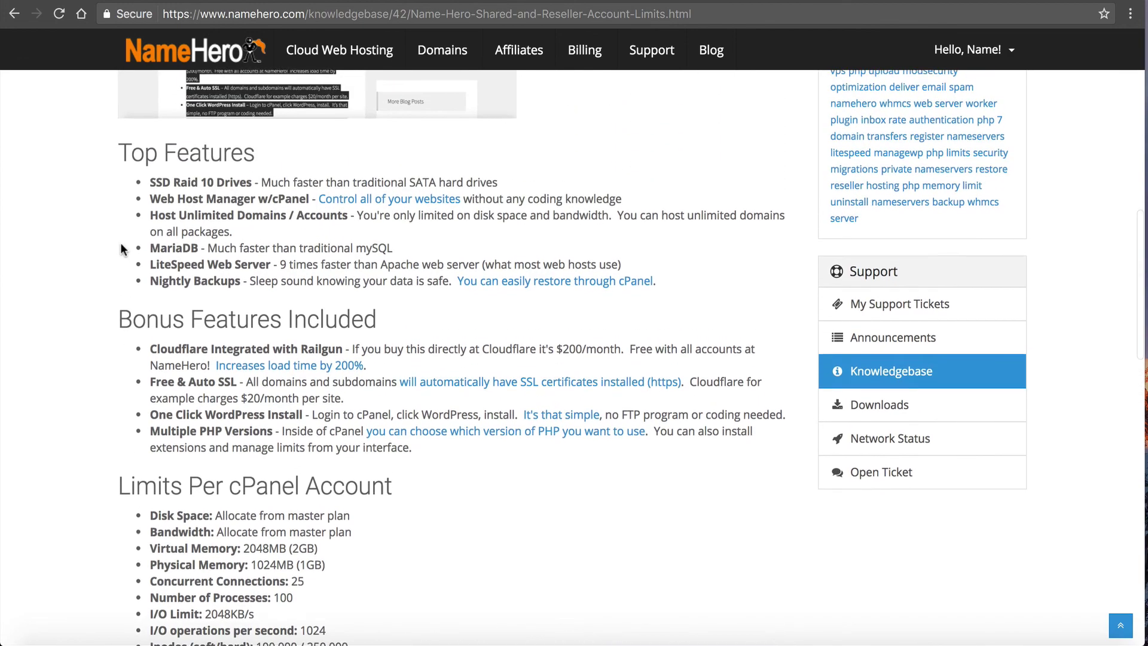
{"action": "scroll", "coordinate": [120, 244], "scroll_direction": "up", "scroll_amount": 9}
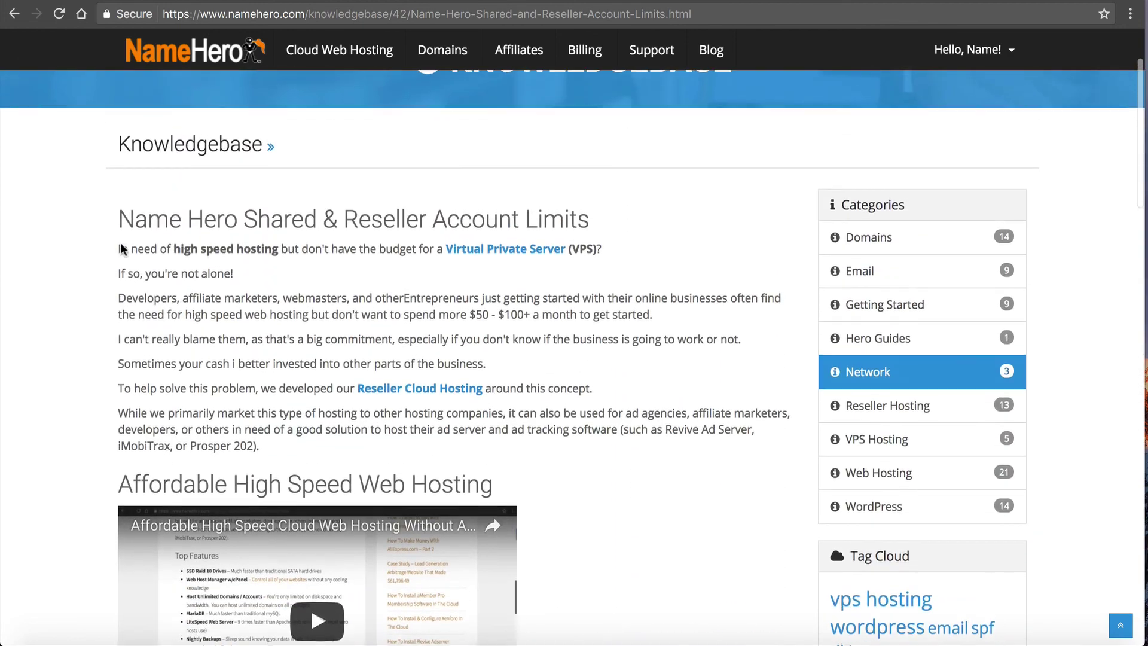